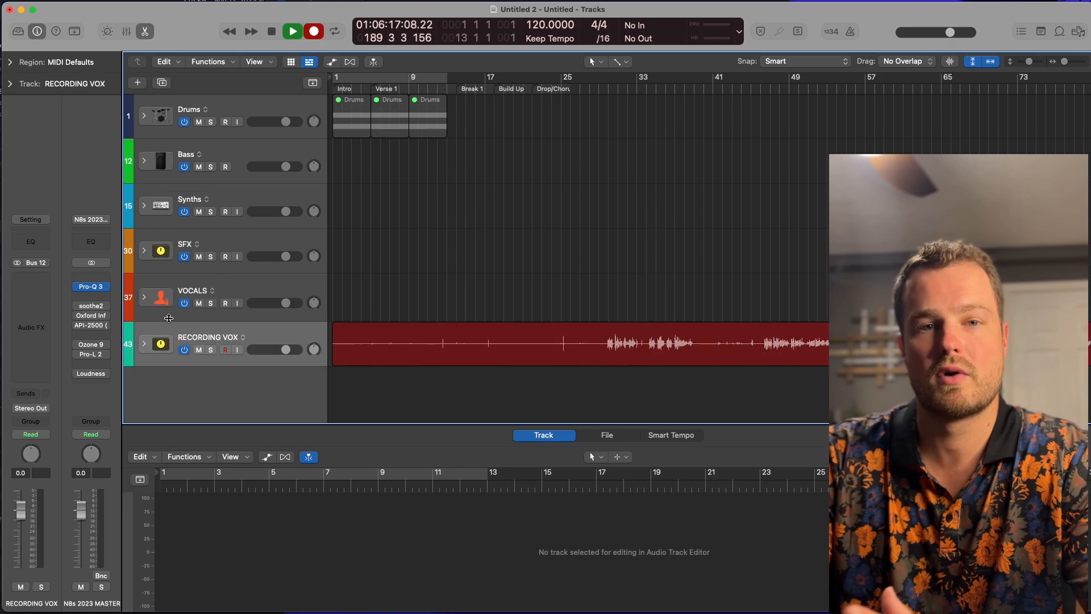
Expand the VOCALS stack, inspect the Lead Vocals channel strip, and collapse the stack again.
click(142, 297)
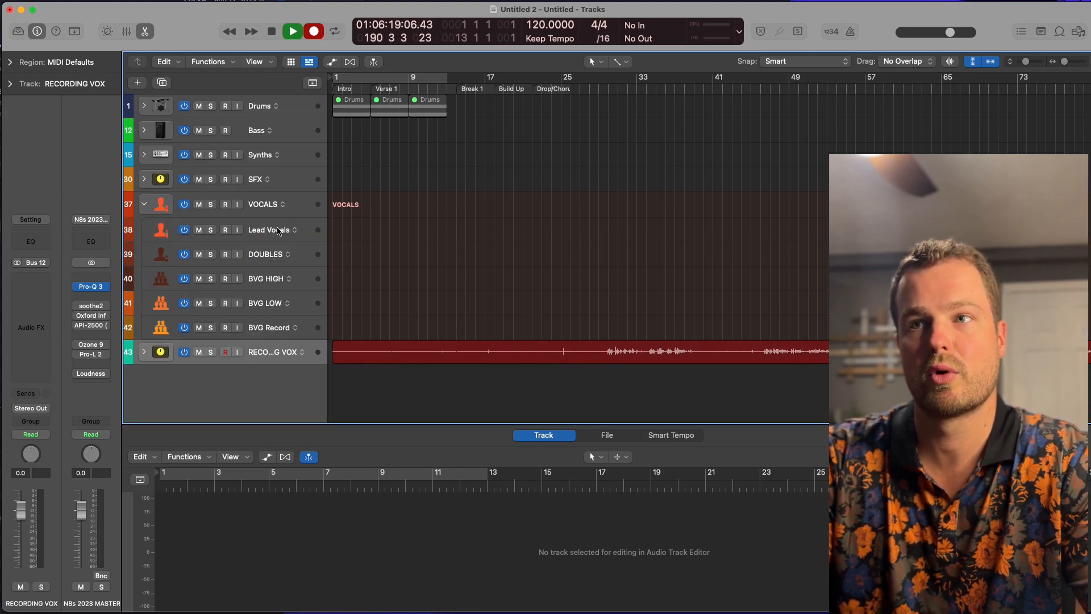
click(278, 230)
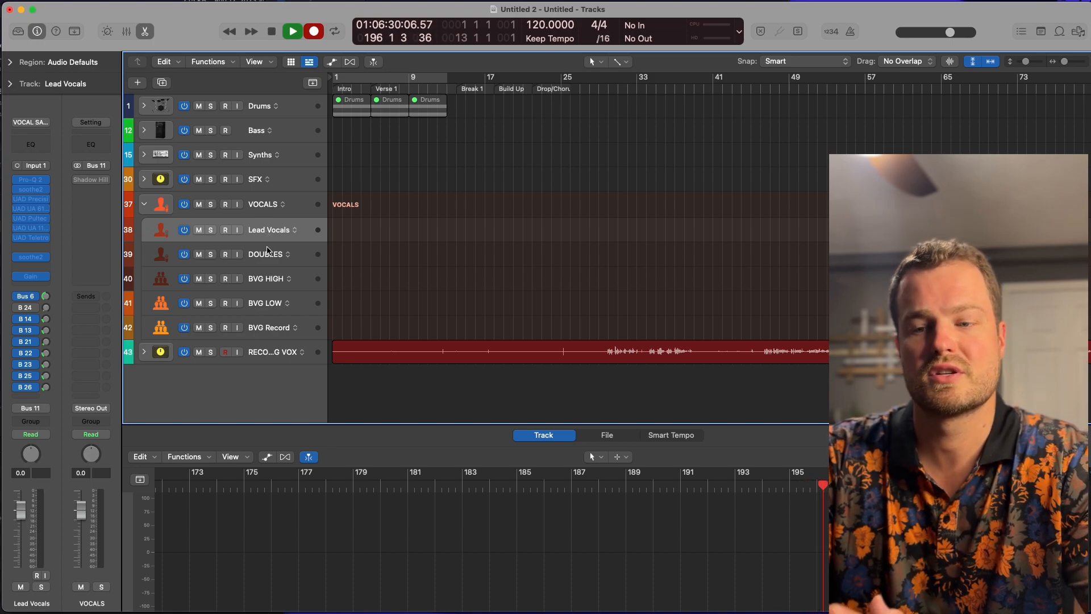
click(267, 252)
click(269, 238)
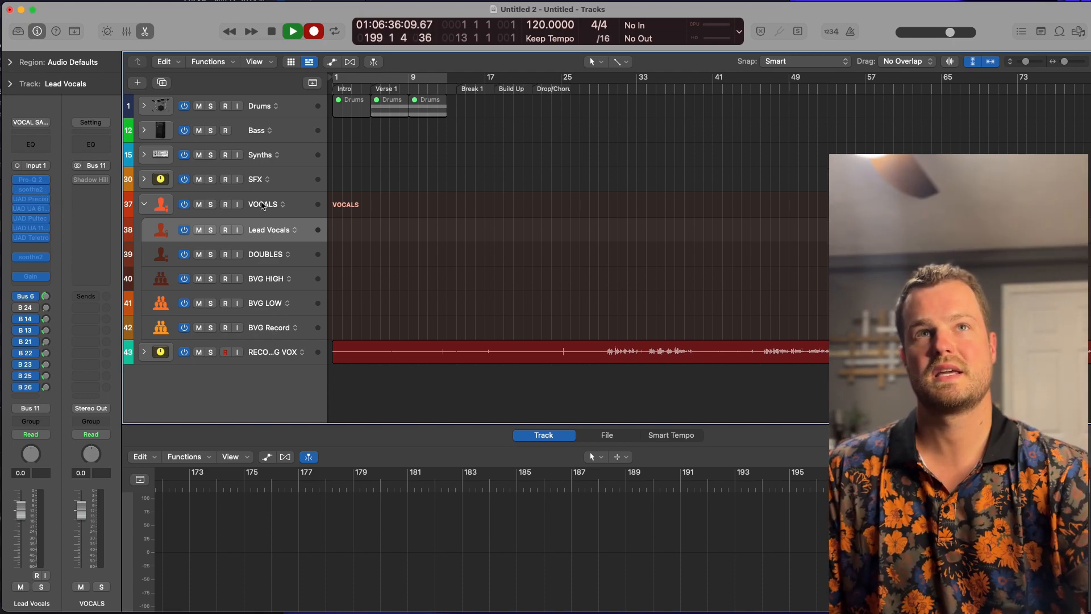
click(144, 204)
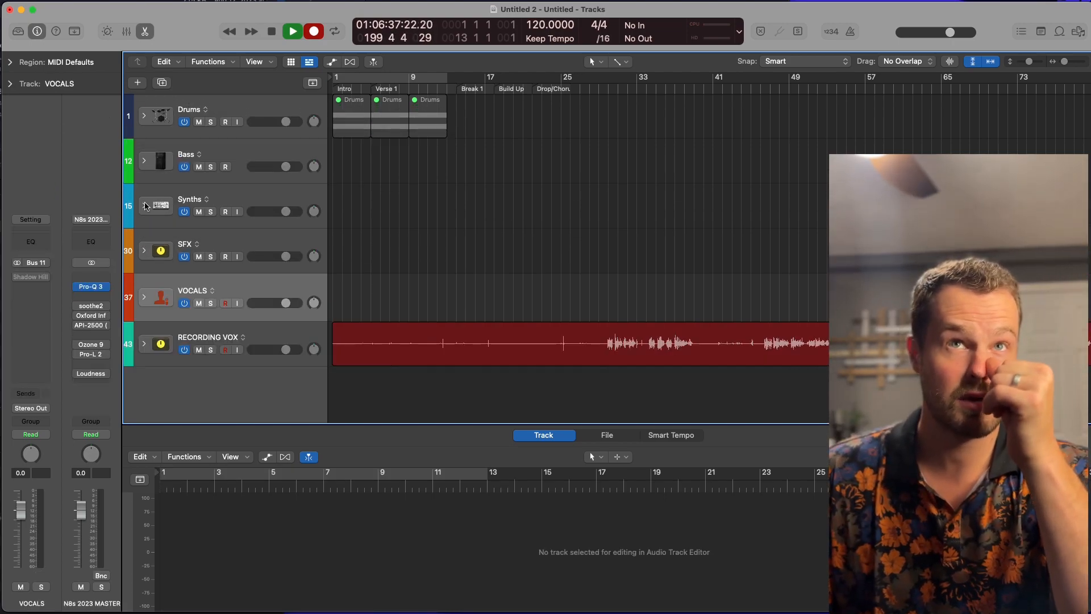
click(145, 106)
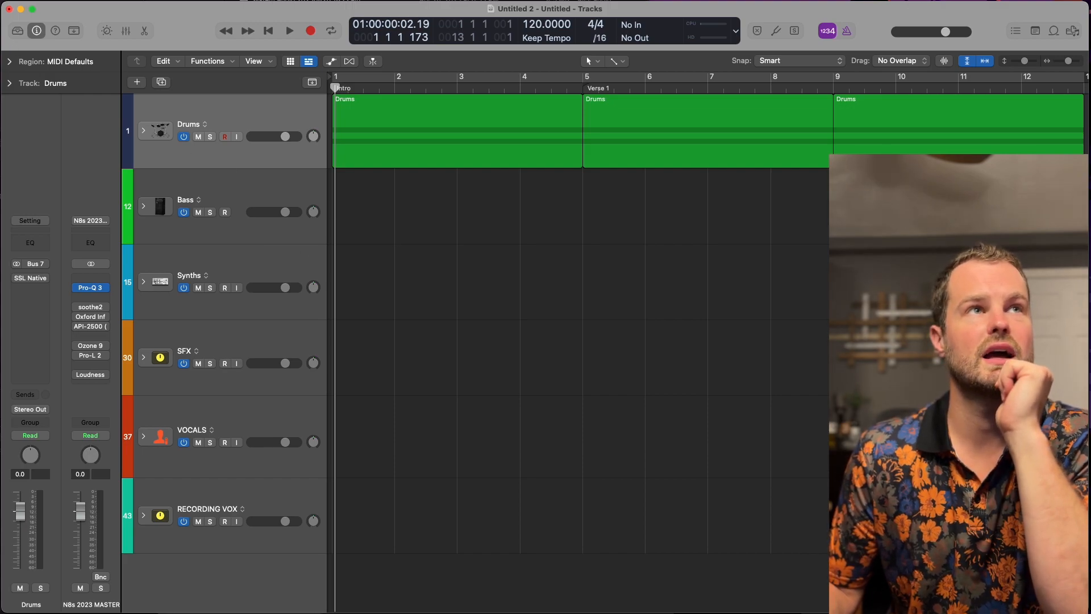
Open the project chooser, look through the saved templates such as 2019, 2021, 2023 and 2022 Mixing Stems, and dismiss it without opening one.
key(super+n)
click(601, 182)
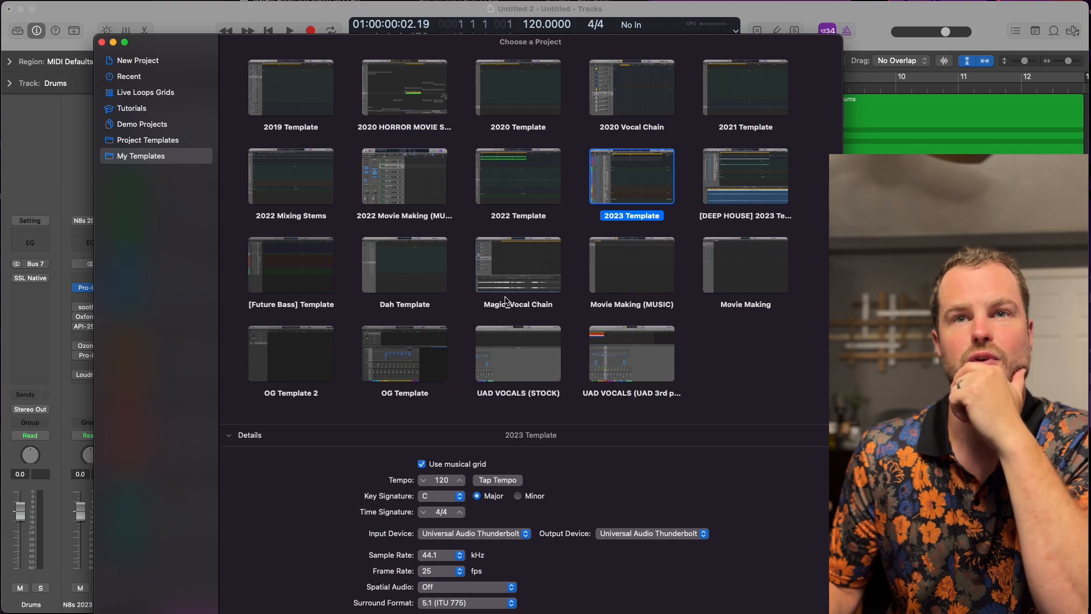
click(626, 292)
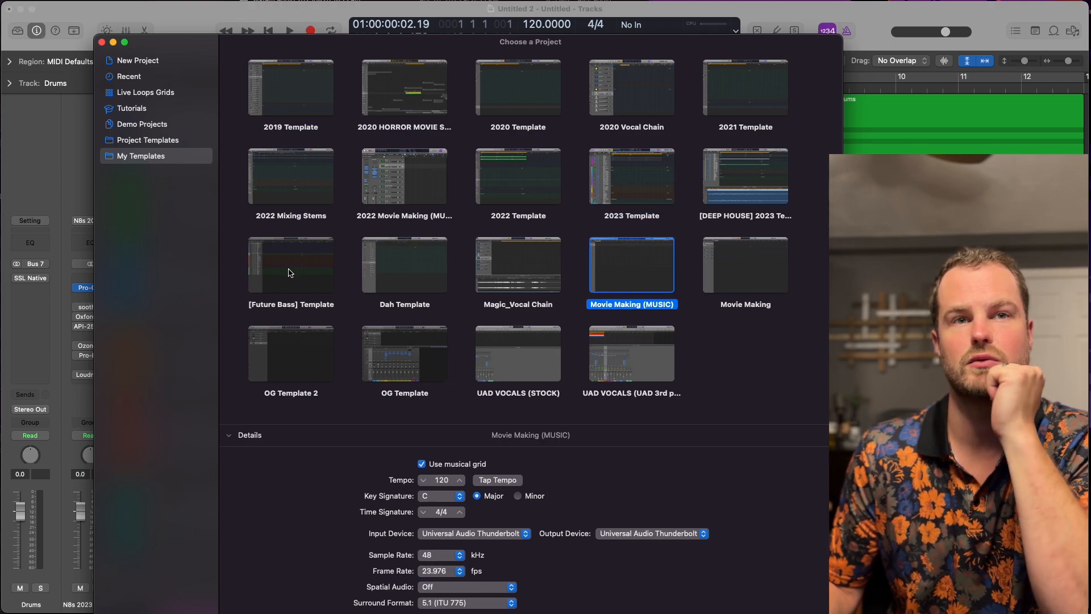
click(318, 264)
click(759, 189)
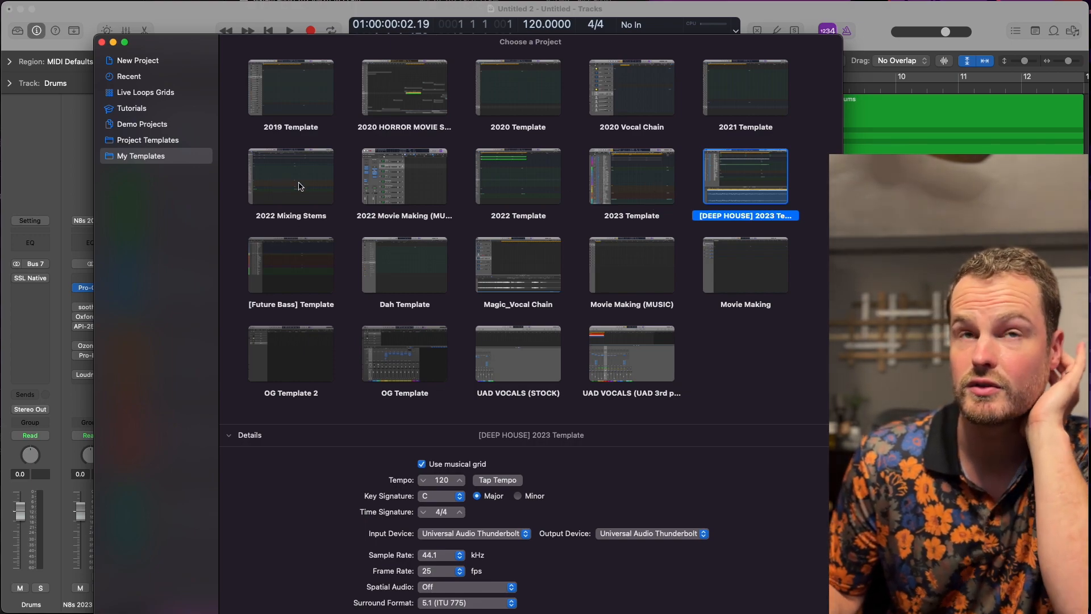
click(321, 100)
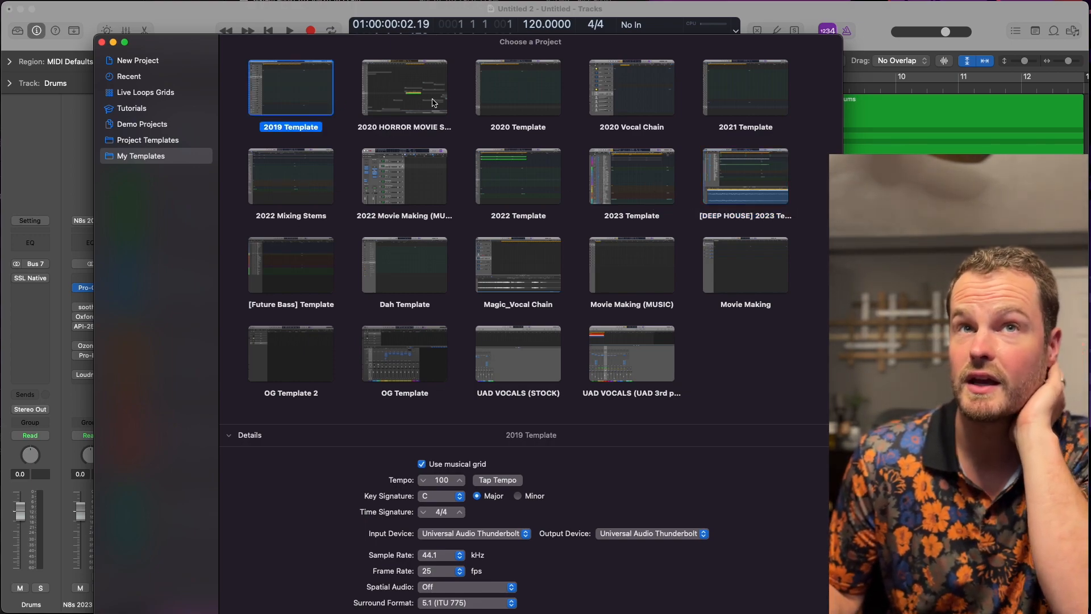
click(516, 101)
click(760, 119)
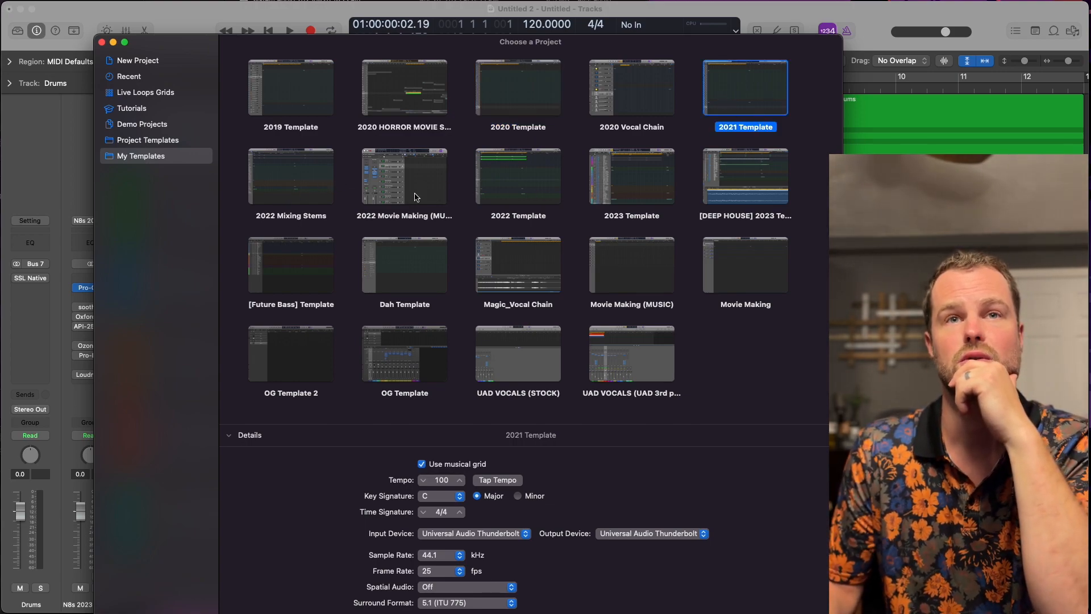
click(626, 199)
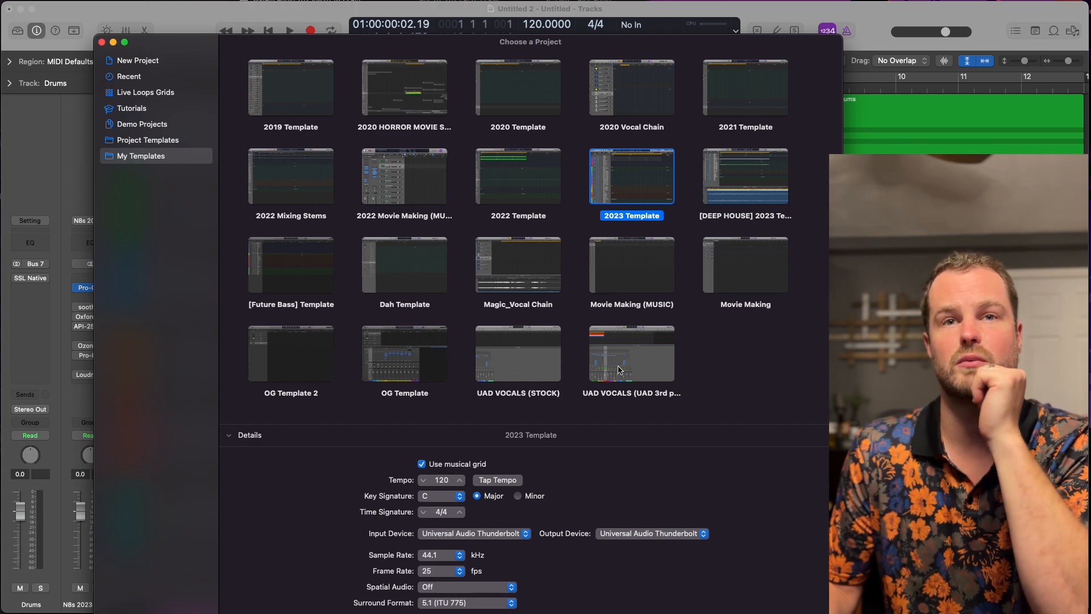
click(555, 359)
click(290, 193)
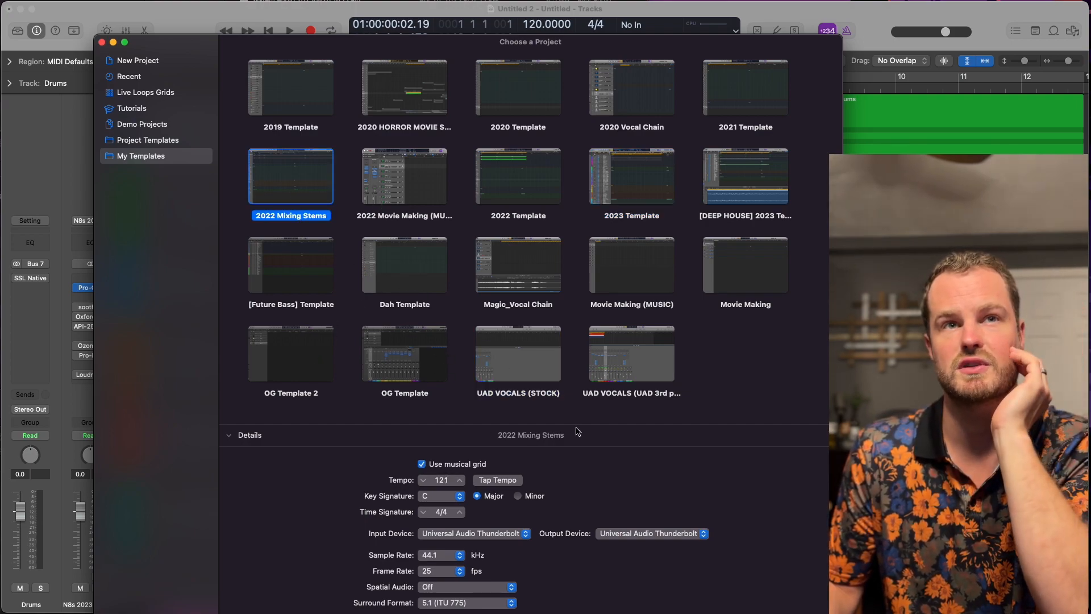
click(779, 610)
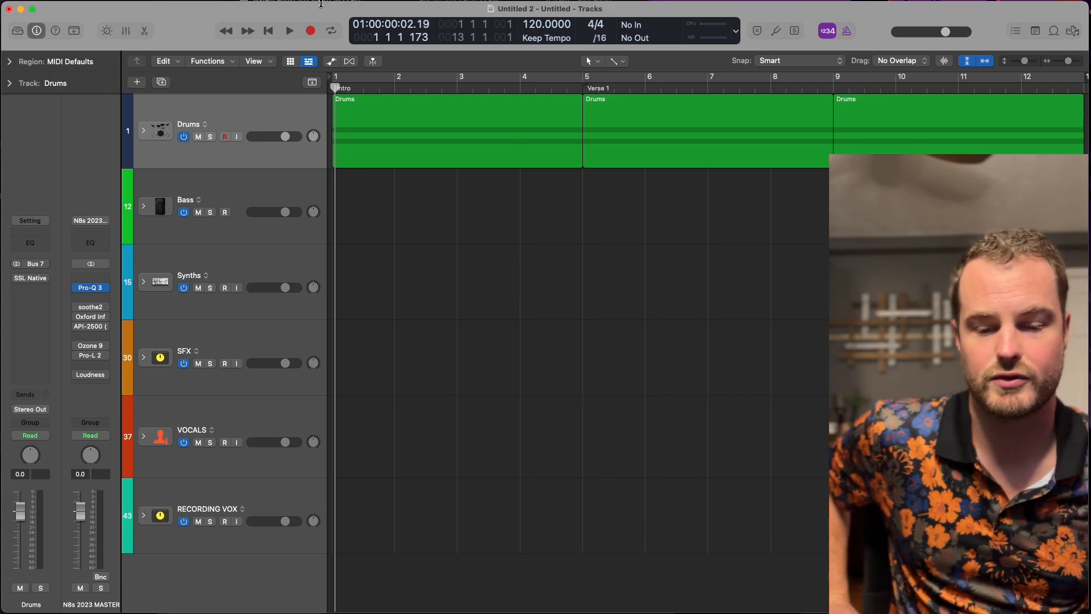
click(321, 11)
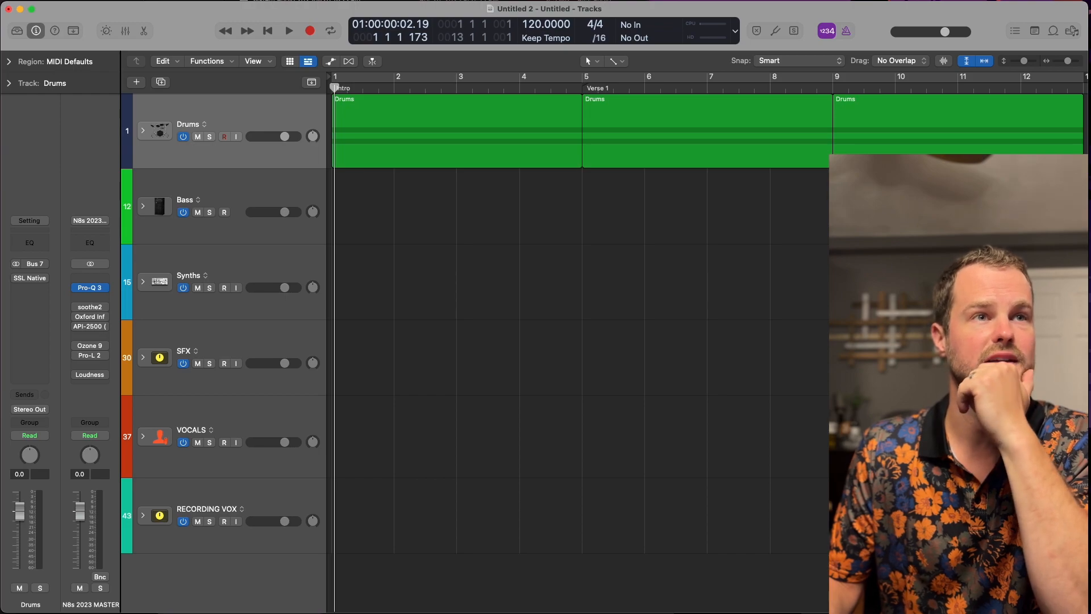
Select all regions, and go through the collapsed Bass and Synths stacks one after the other.
key(super+a)
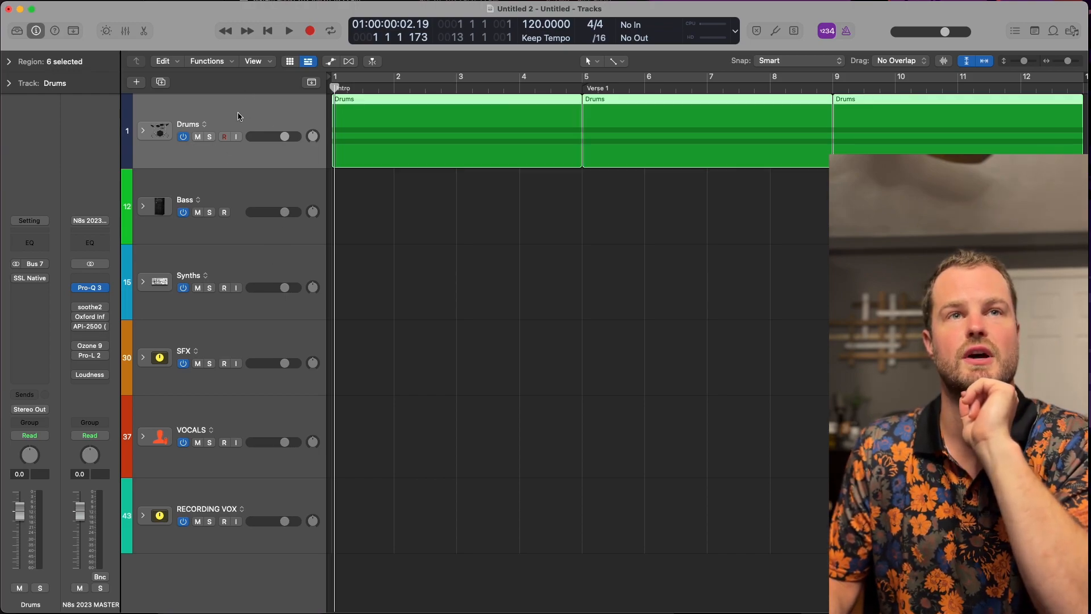
click(265, 180)
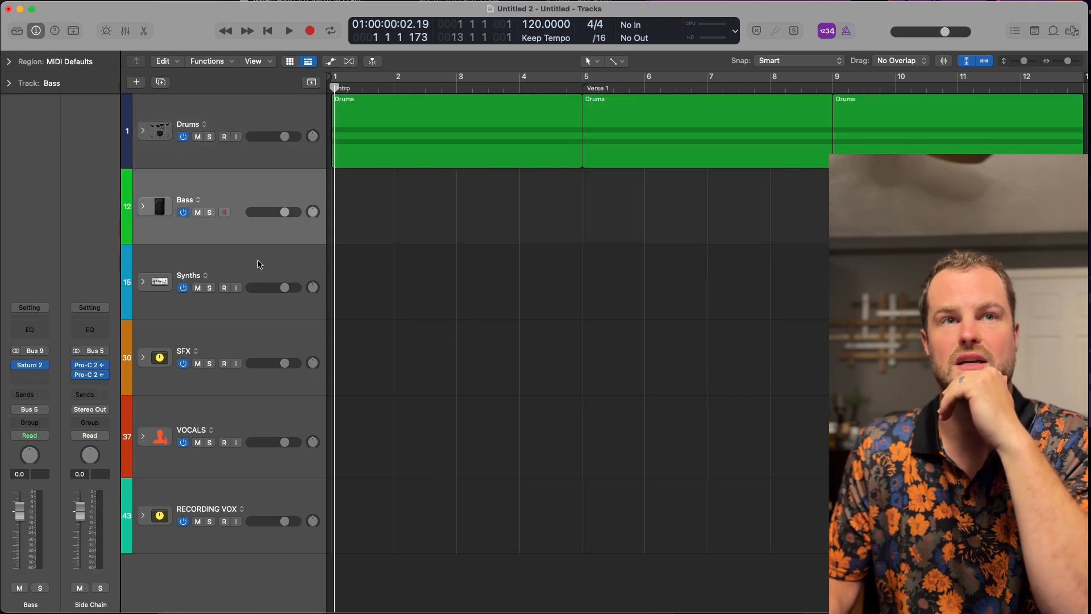
click(259, 265)
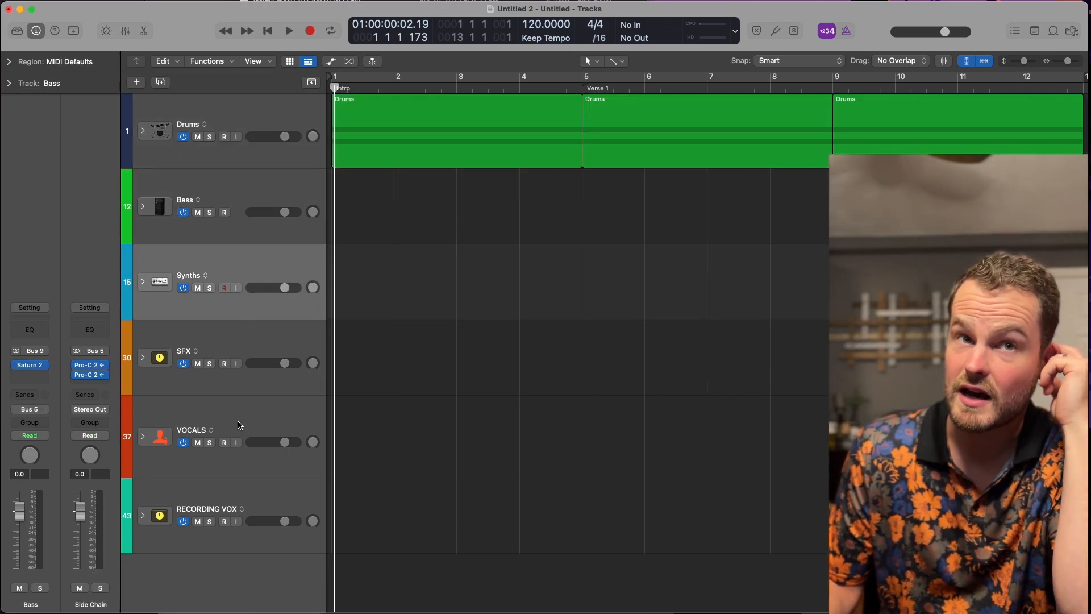
Expand the Drums stack and inspect the channel strips of its Kick High, Snare, Clap and Percussion tracks.
click(142, 130)
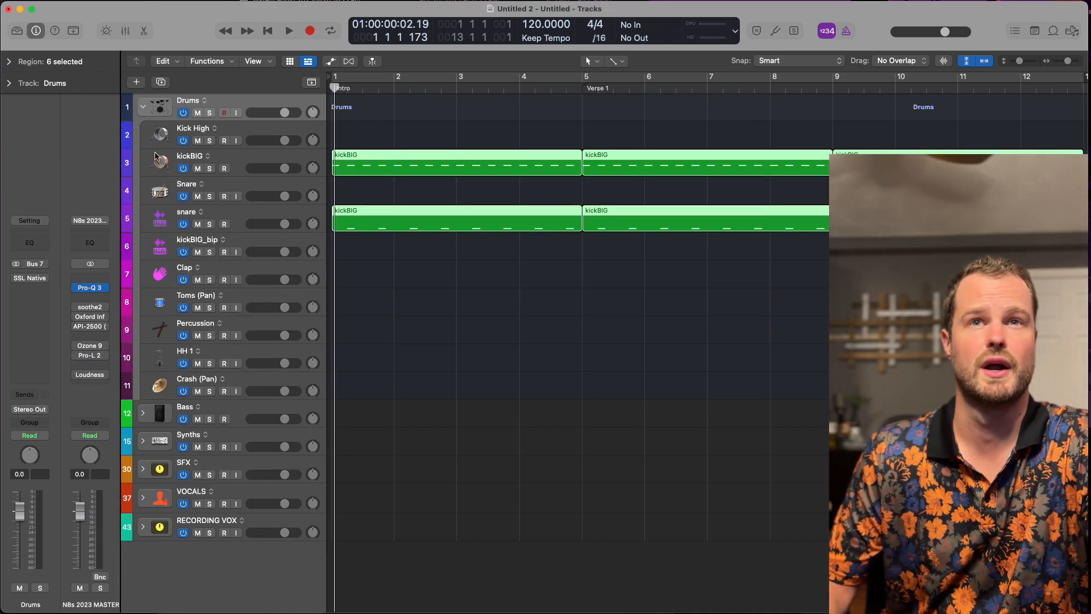
click(230, 133)
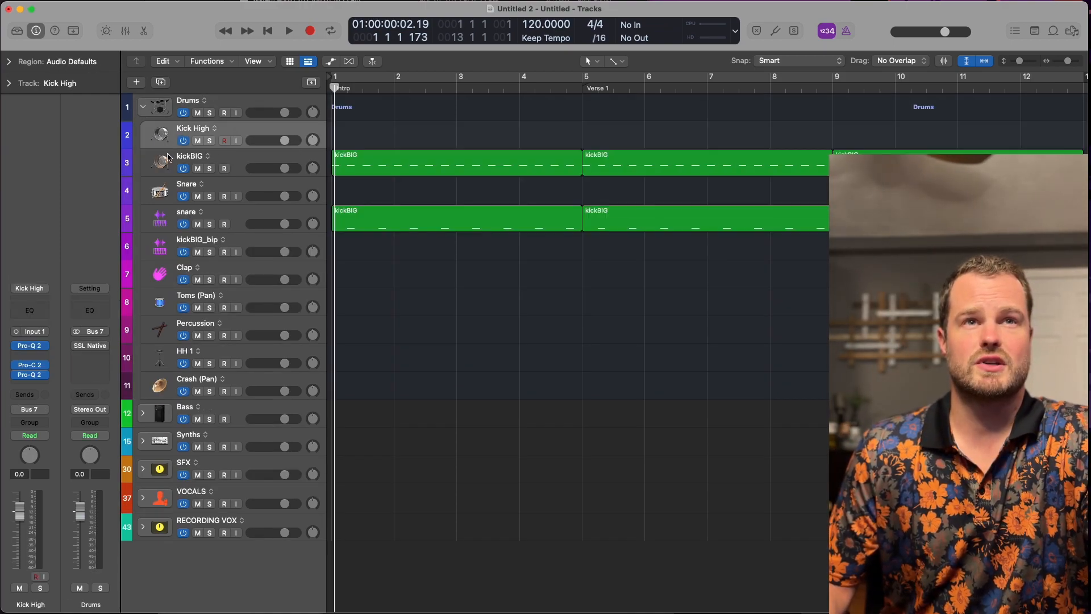
click(247, 192)
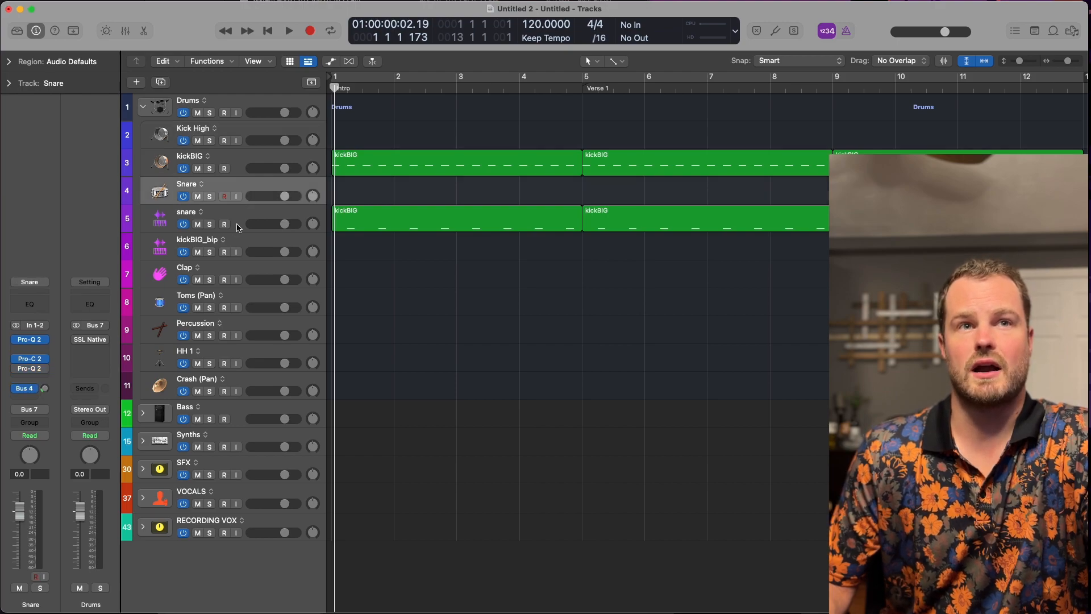
click(250, 264)
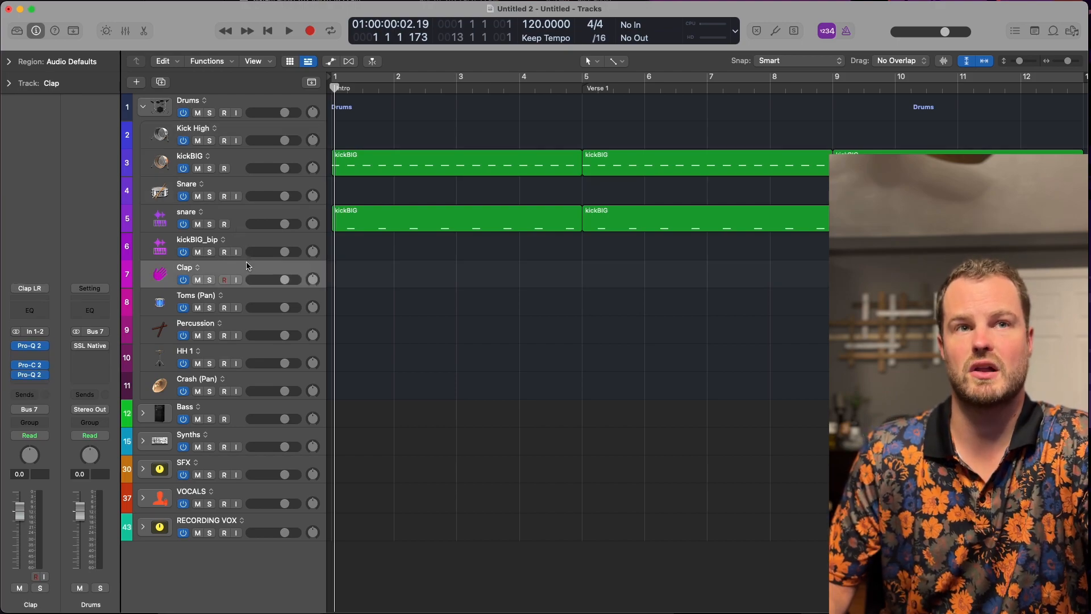
click(246, 324)
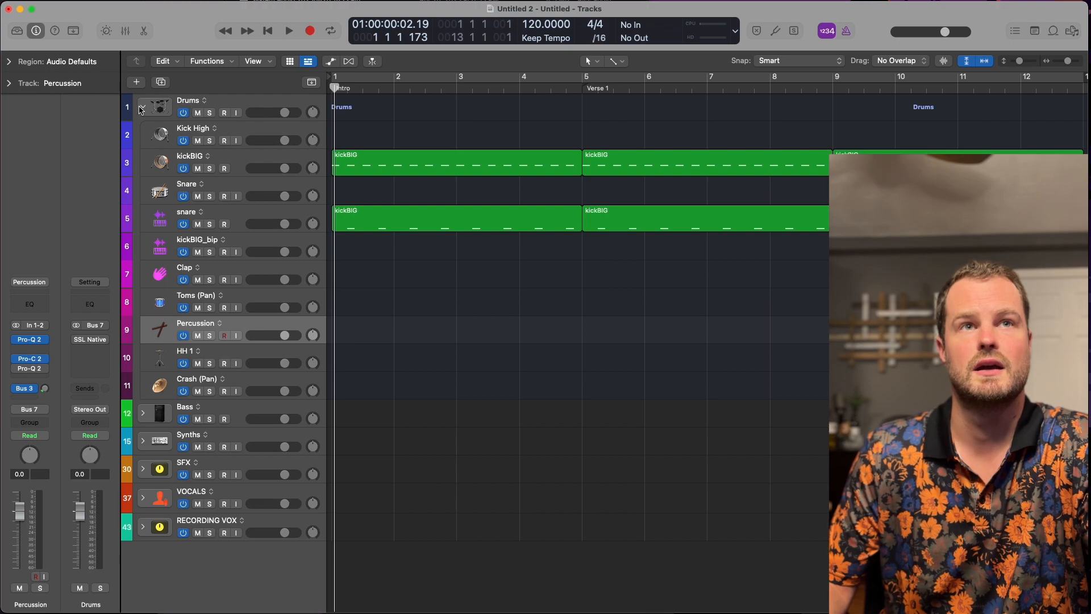
click(252, 131)
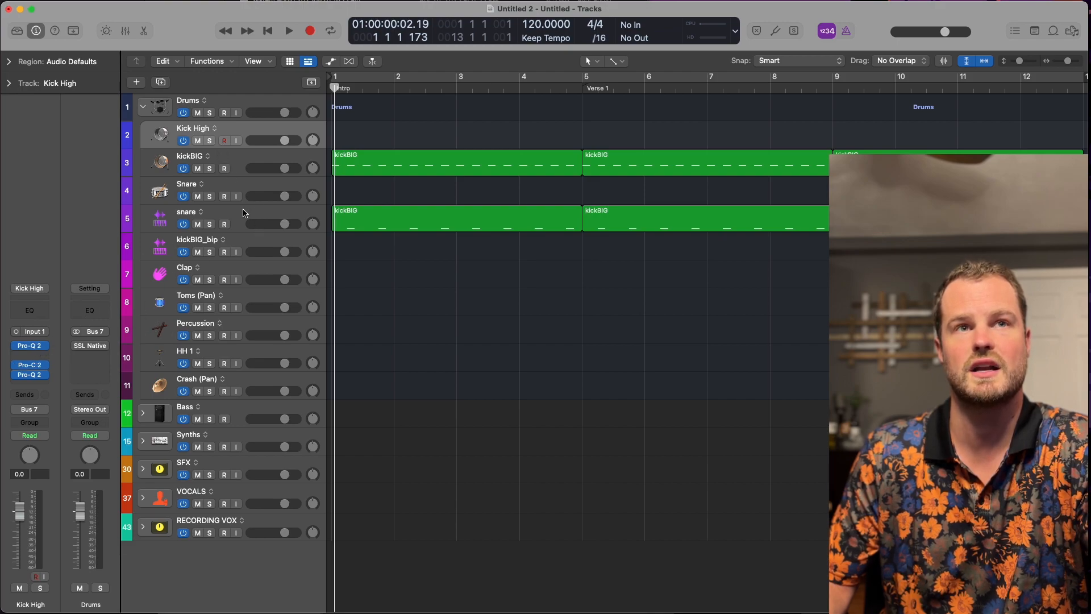
Examine the N8 Snare Cut equalizer curve in the Snare track's first Pro-Q 2, and close the plug-in.
click(247, 187)
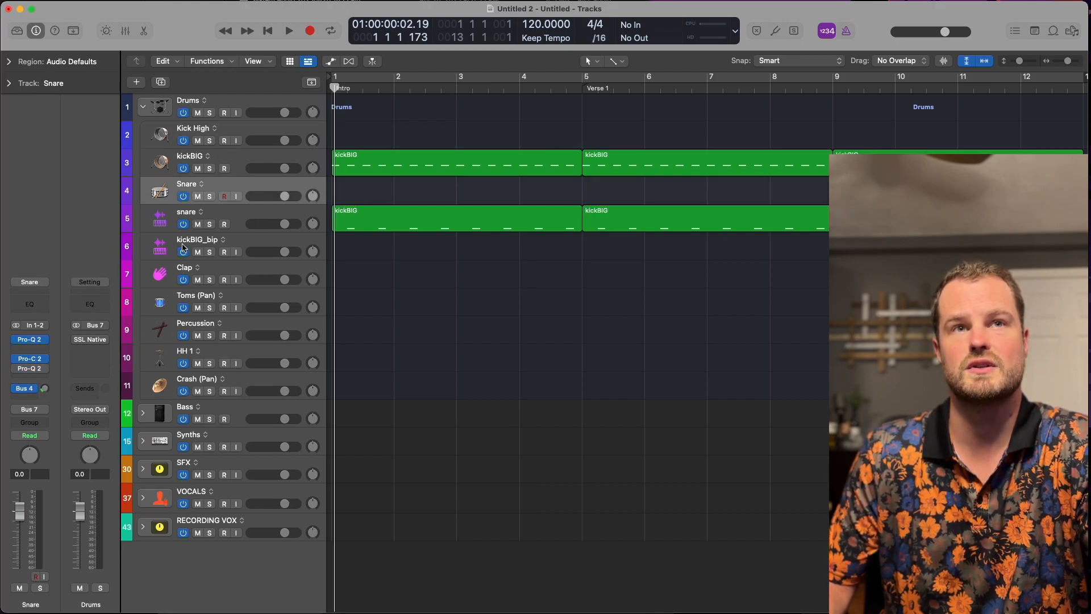
click(33, 338)
drag(440, 46, 514, 96)
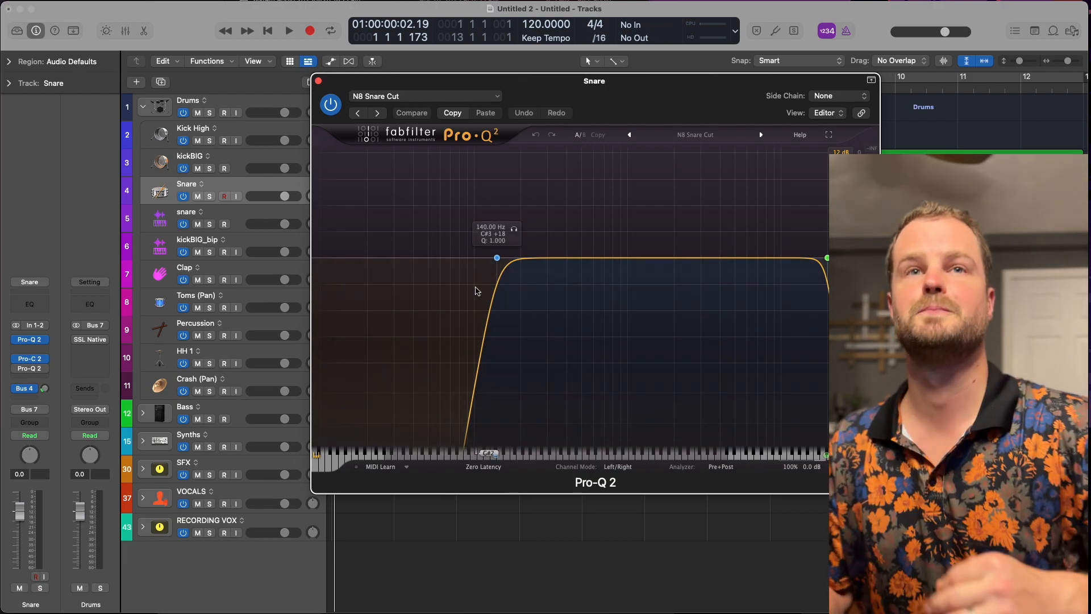
click(318, 81)
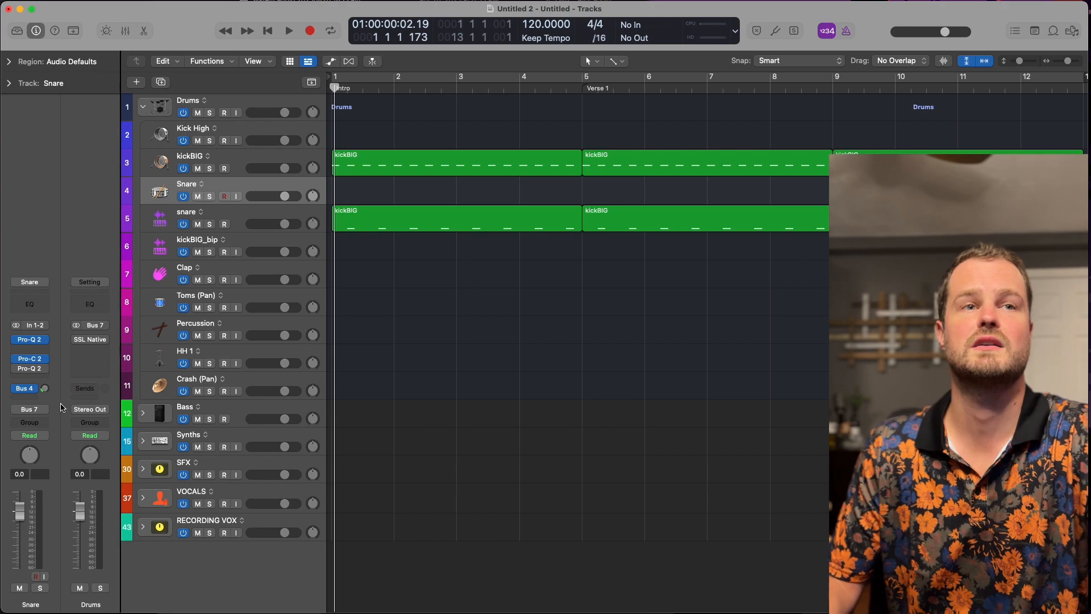
Open the Snare track's Pro-C 2 compressor, examine its second Pro-Q 2 with the N8 Snare Boost IN KEY preset, and close that equalizer.
click(32, 359)
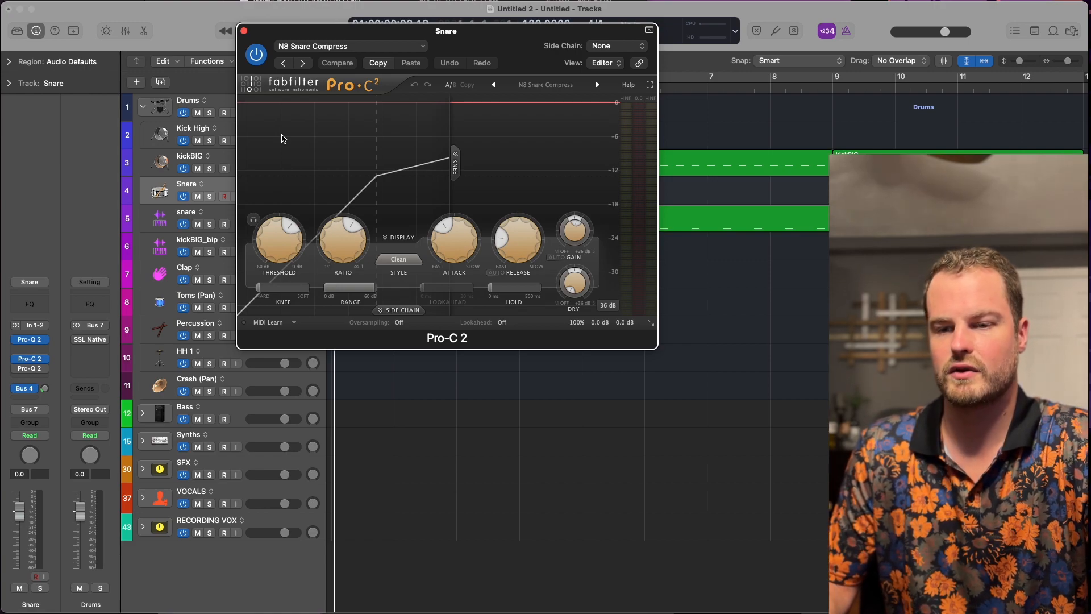
click(33, 369)
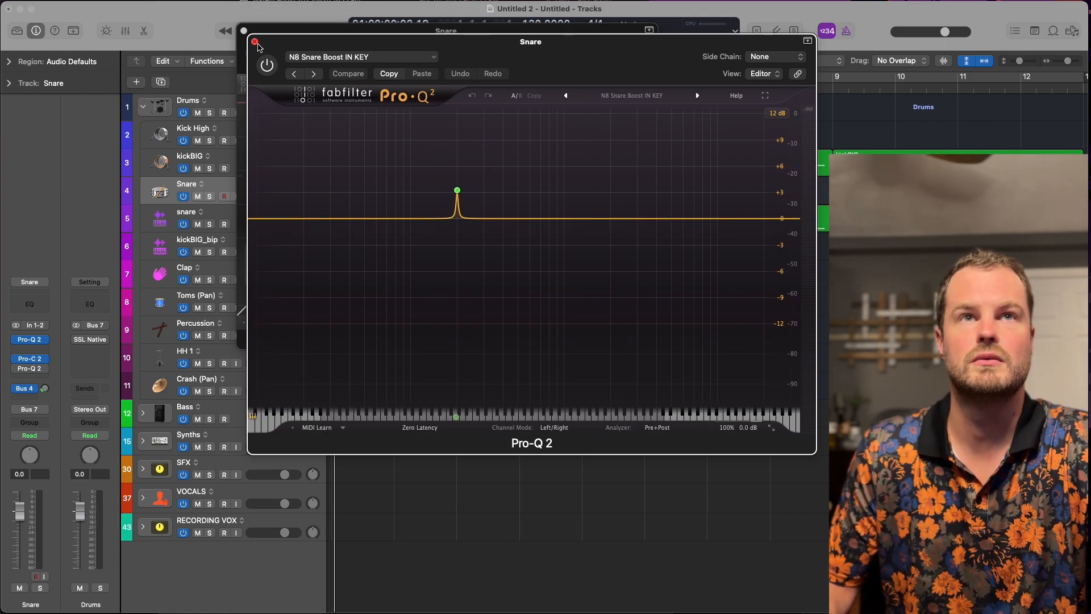
click(255, 42)
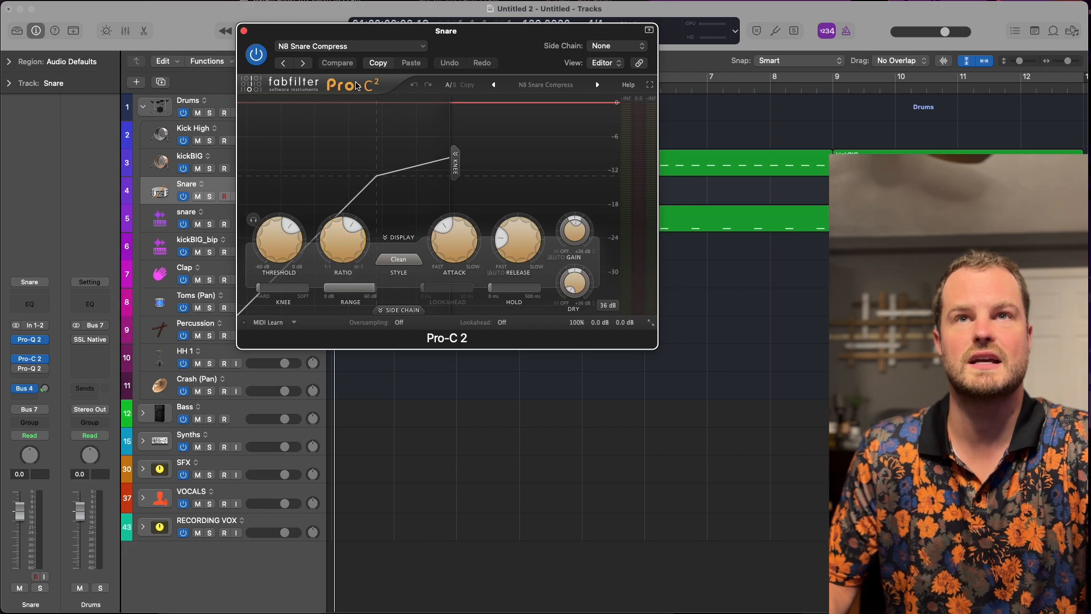
Browse the built-in and saved presets of the Snare track's Pro-C 2 without choosing one, and close the compressor.
click(539, 86)
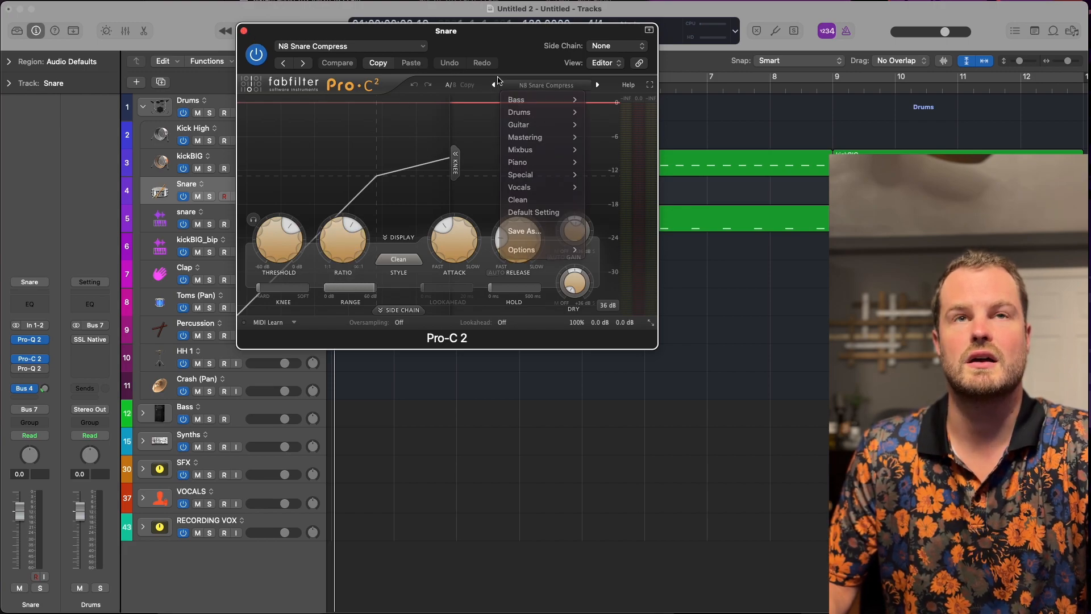
click(396, 49)
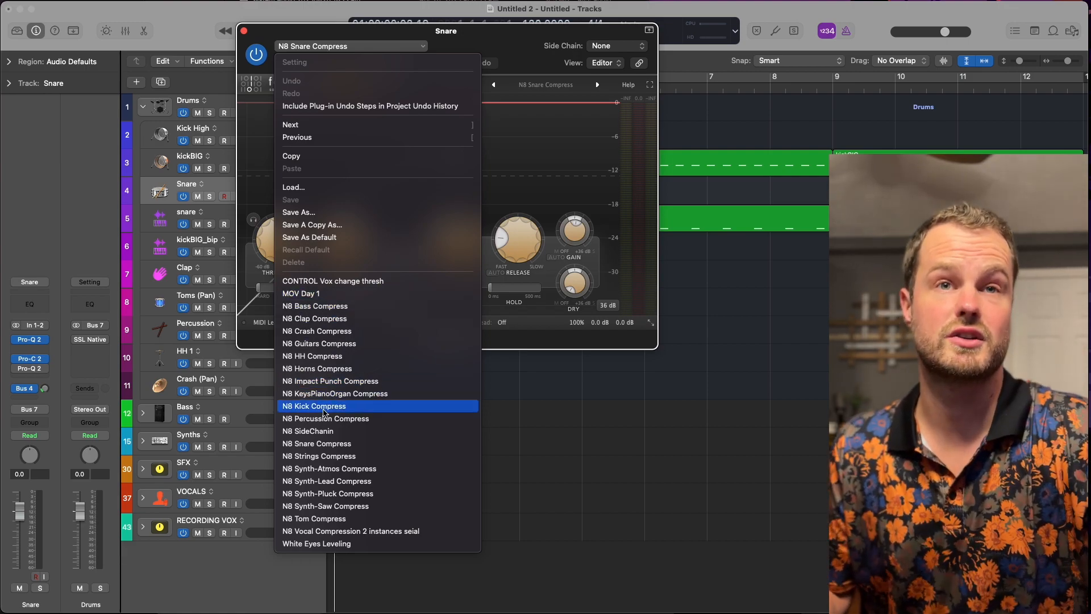
click(278, 35)
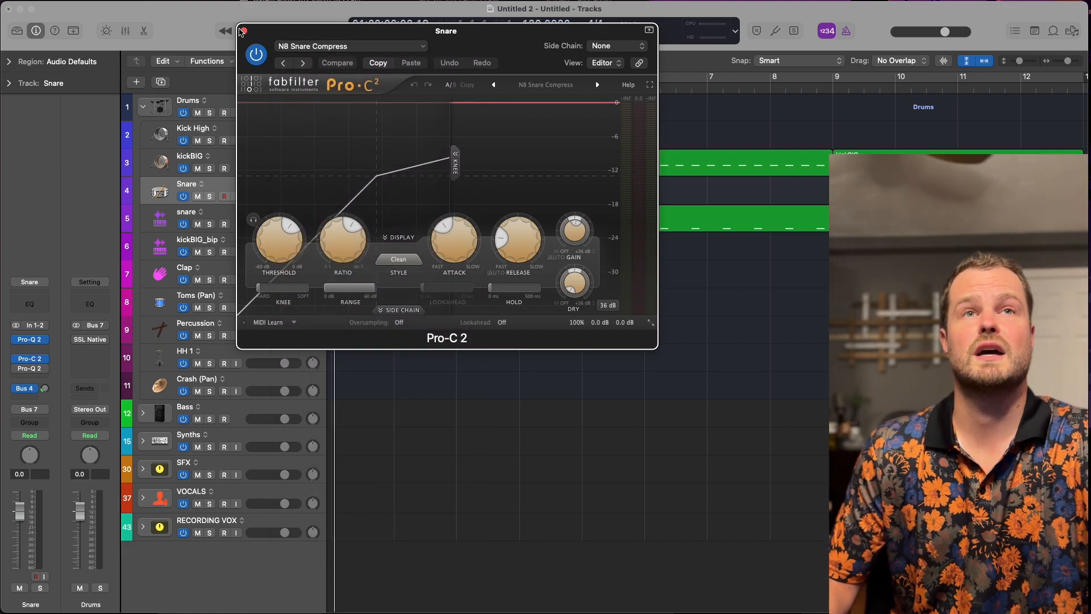
click(243, 32)
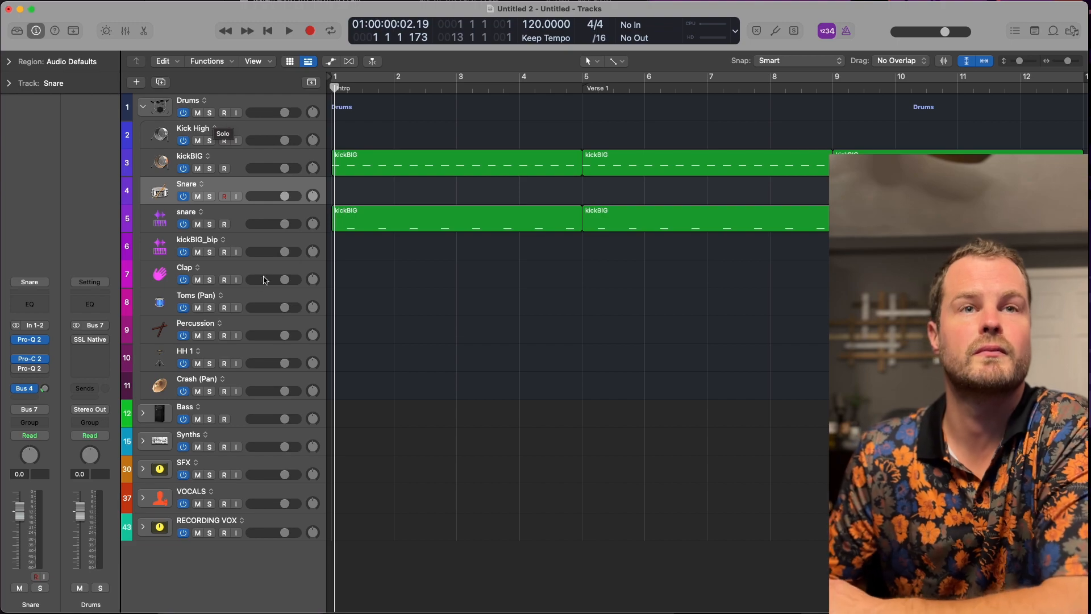
Collapse the Drums stack, expand the Bass stack, and inspect the Bass 1 (SUBBASS) channel strip.
click(143, 106)
click(143, 207)
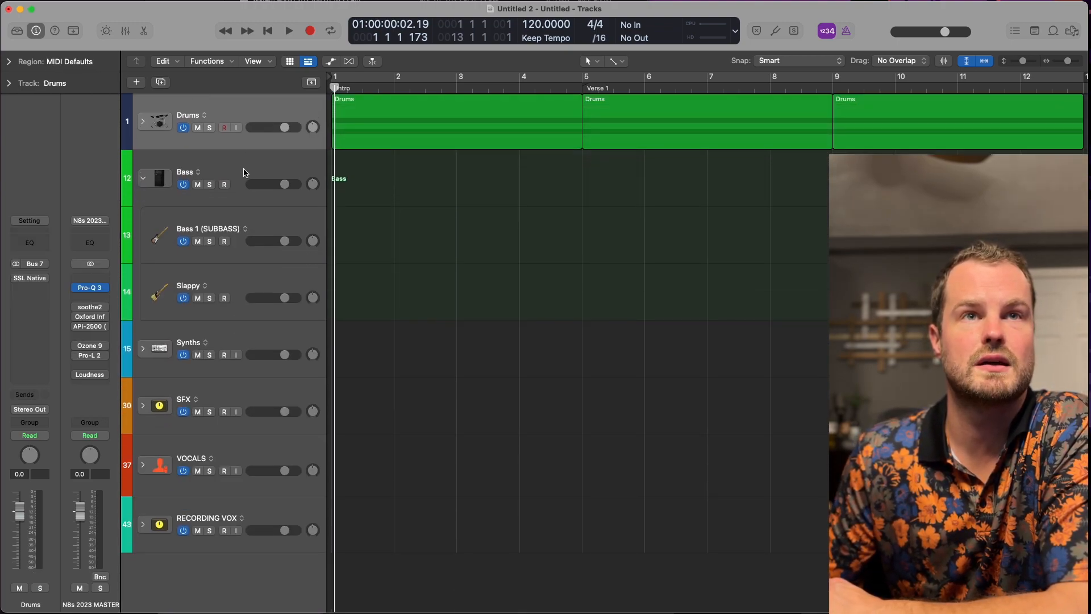
click(227, 228)
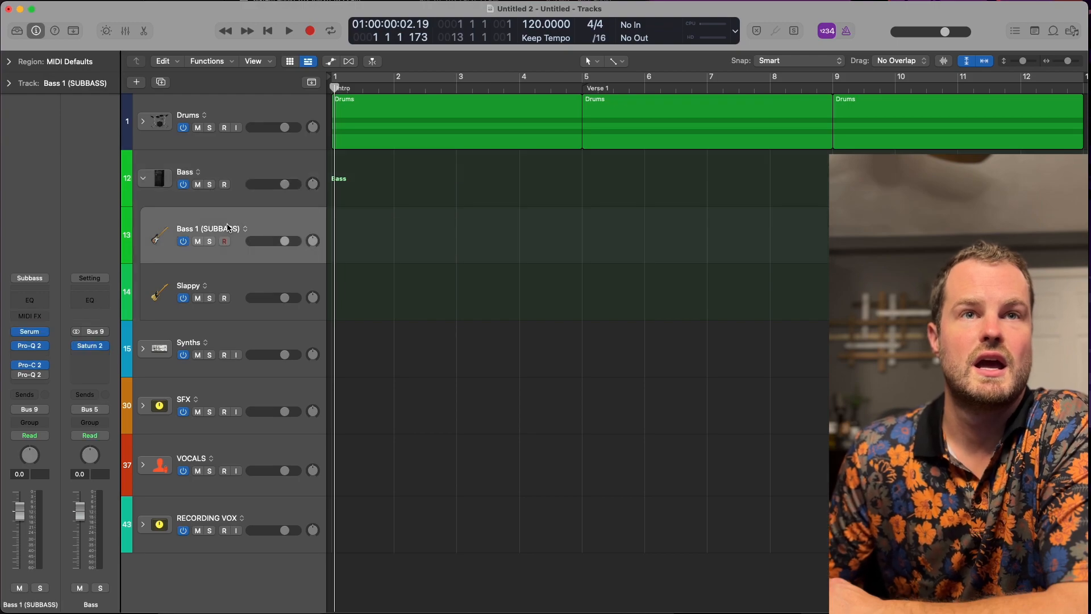
Examine the SynthBass Clipper O preset in the Bass stack's Saturn 2, and close the plug-in.
click(218, 175)
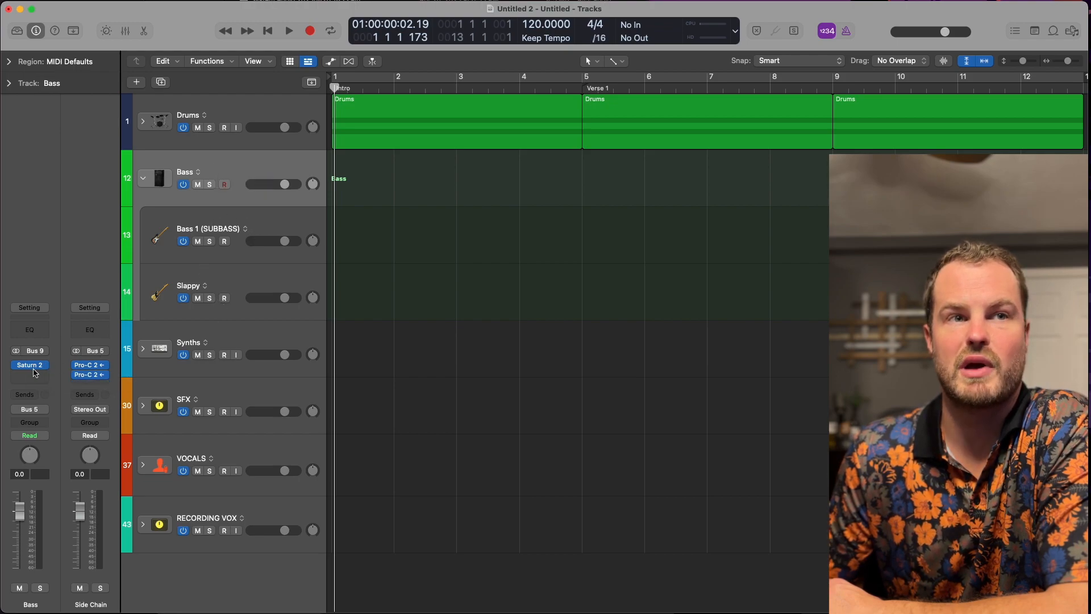
click(35, 373)
click(29, 368)
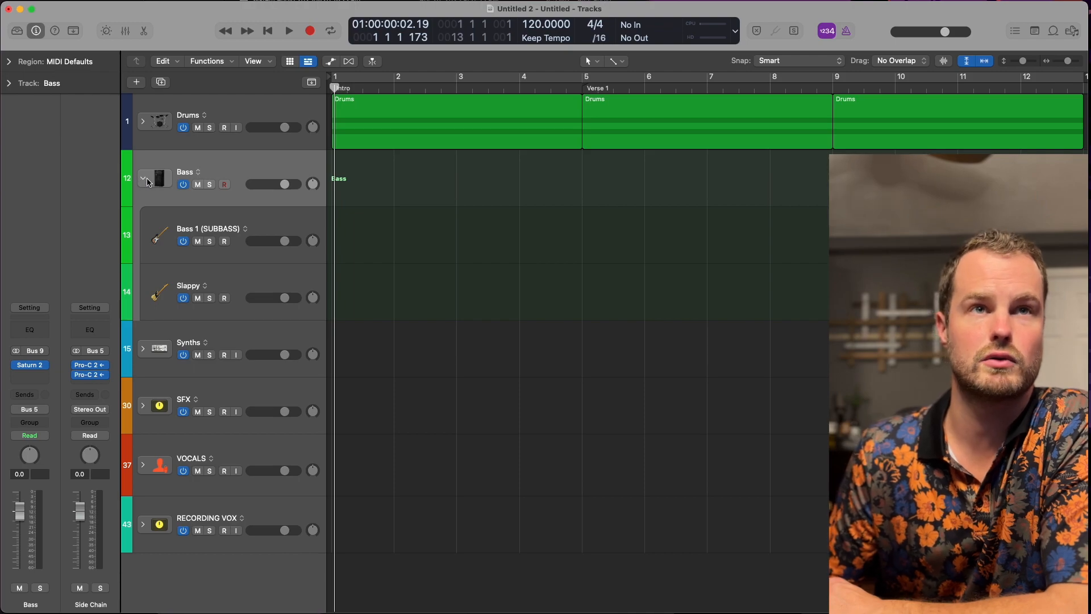
click(29, 374)
click(30, 367)
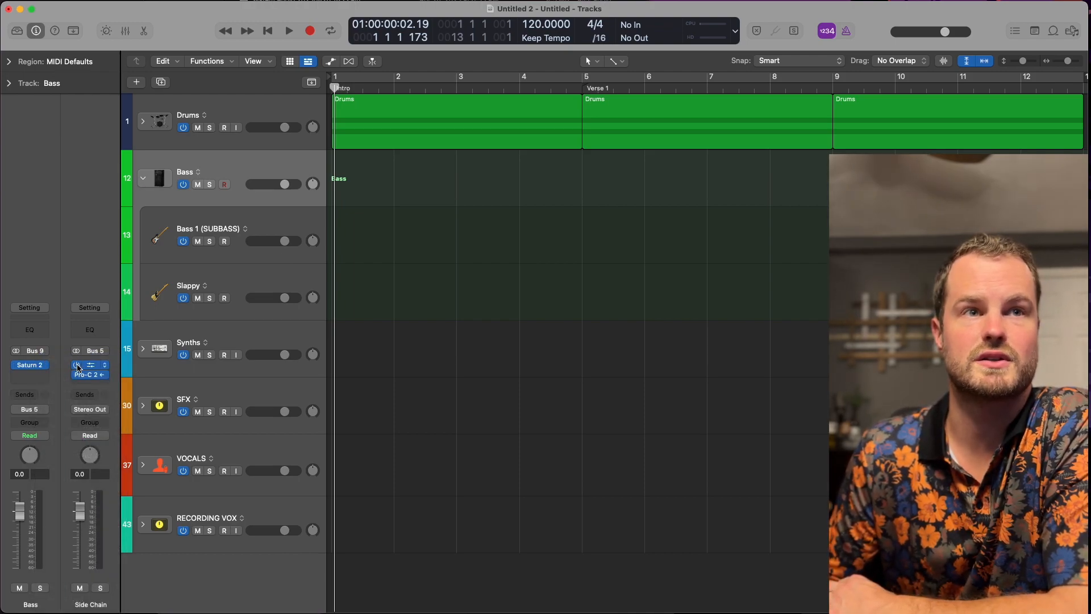
drag(483, 33, 580, 191)
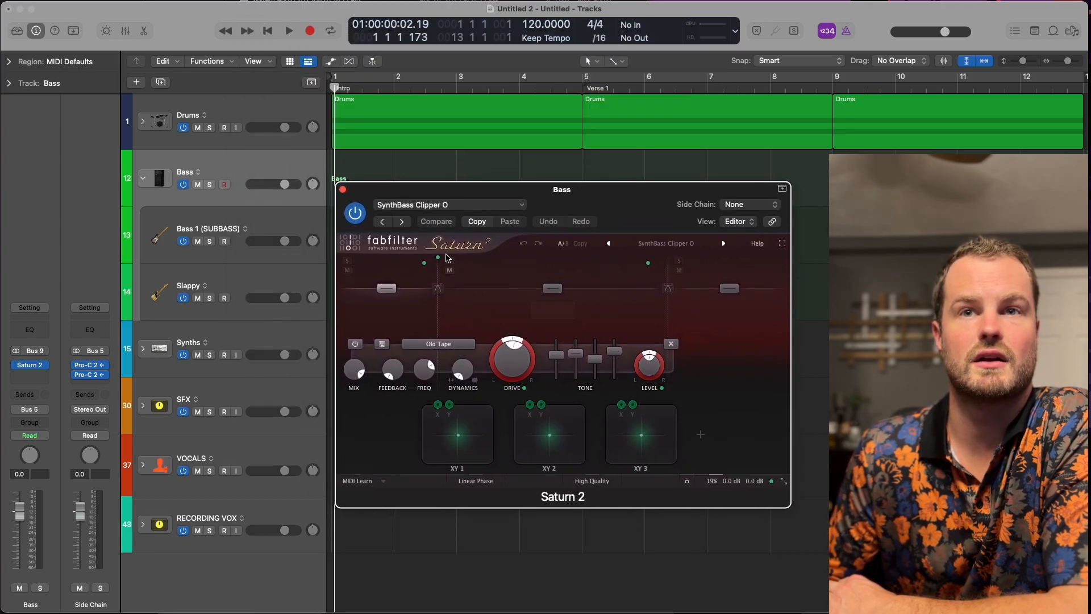
click(343, 189)
Move the low cut in the Slappy track's first Pro-Q 2 up to about 339 Hz, and close the equalizer.
click(242, 225)
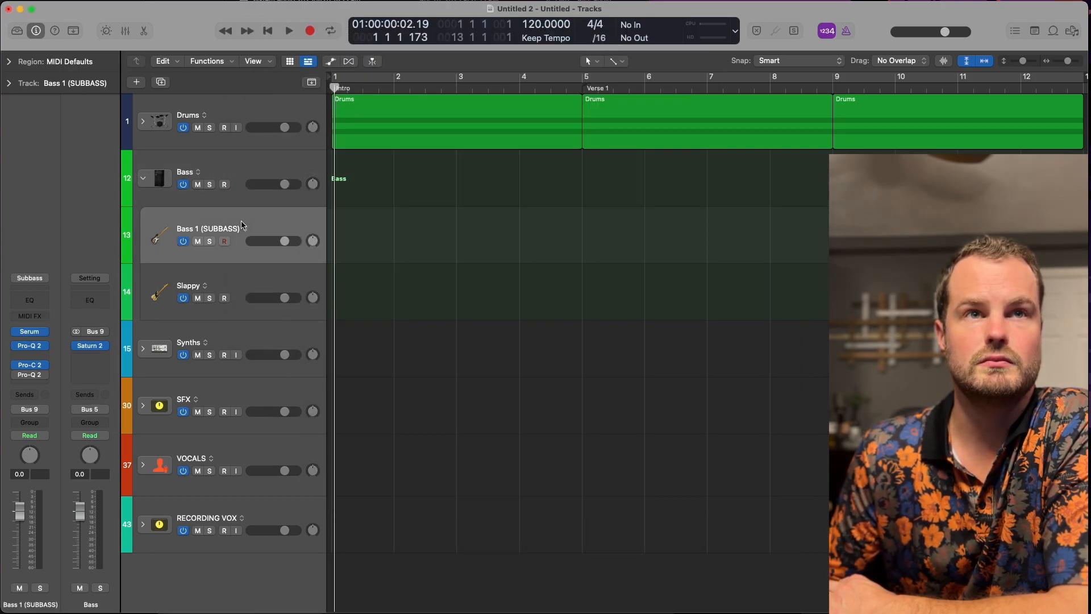
click(220, 277)
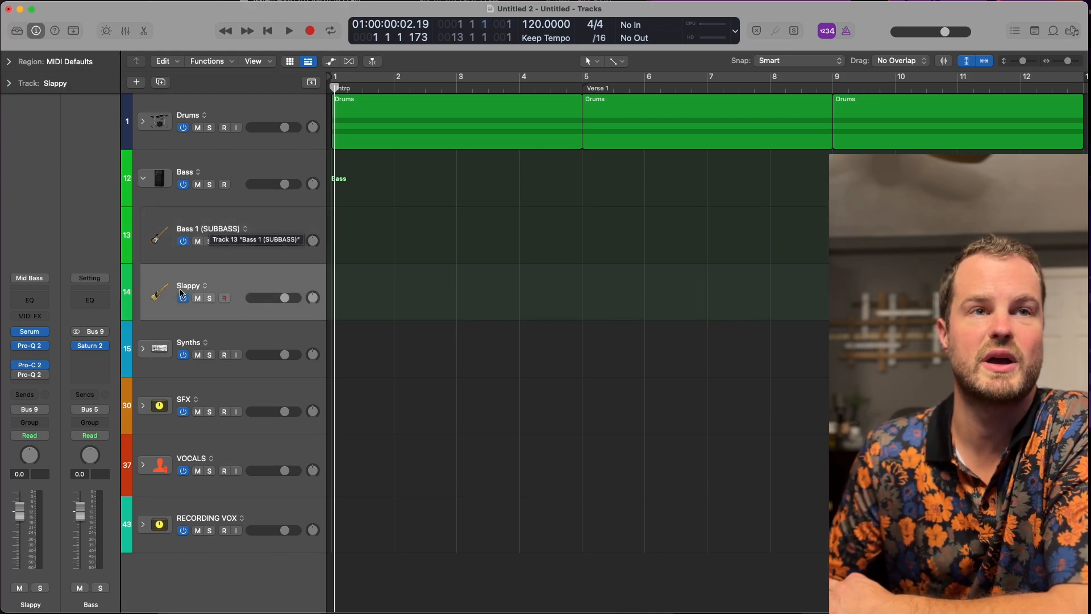
click(29, 346)
drag(300, 211, 486, 211)
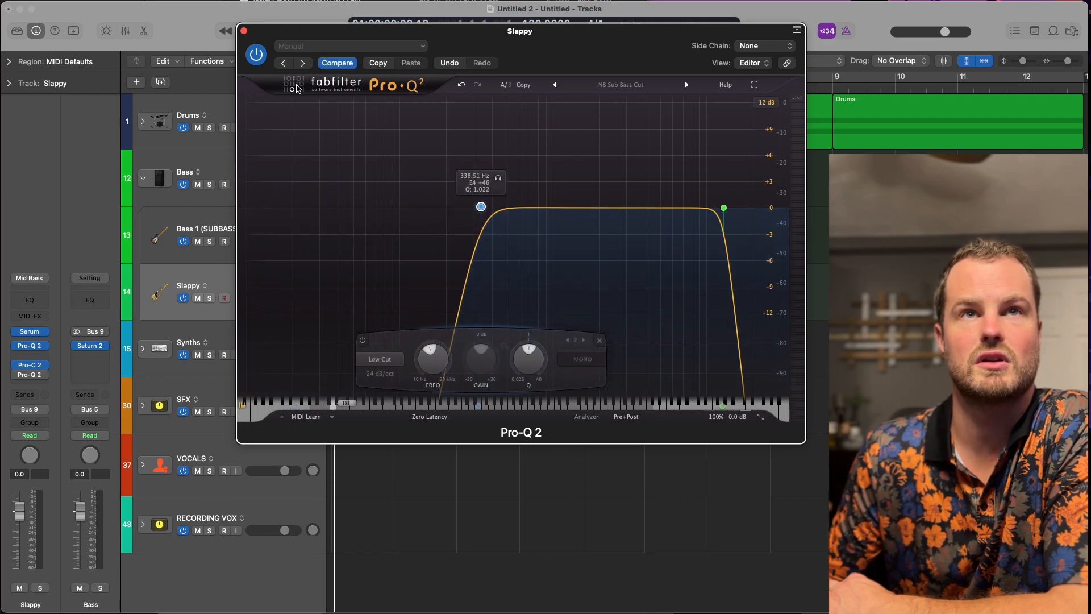
click(244, 31)
Lower the high cut in the Bass 1 (SUBBASS) track's first Pro-Q 2 to about 609 Hz, and close the equalizer.
click(270, 222)
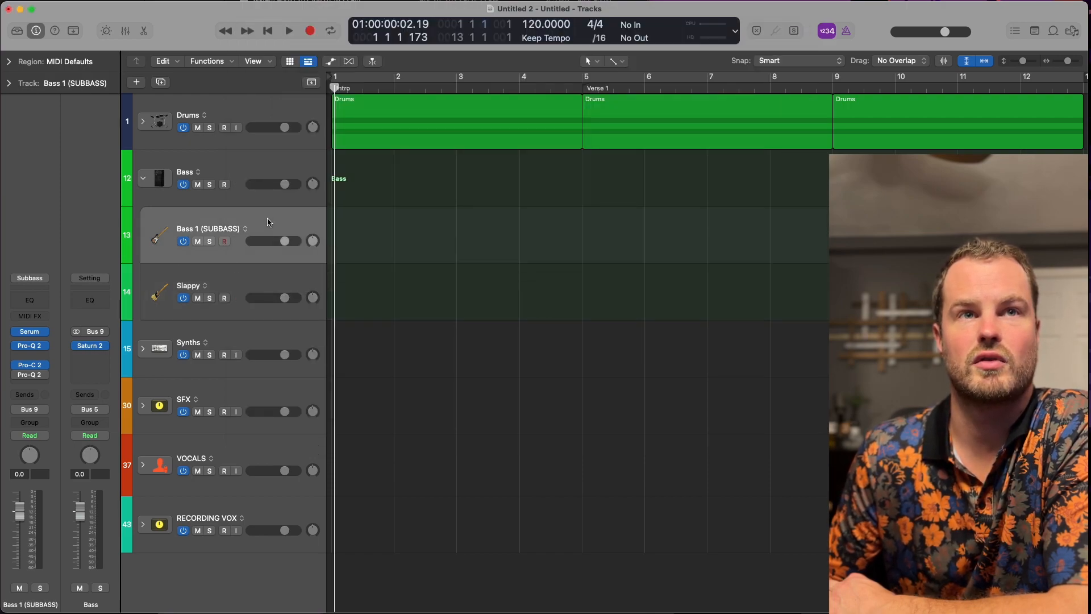
click(30, 345)
drag(730, 209, 519, 214)
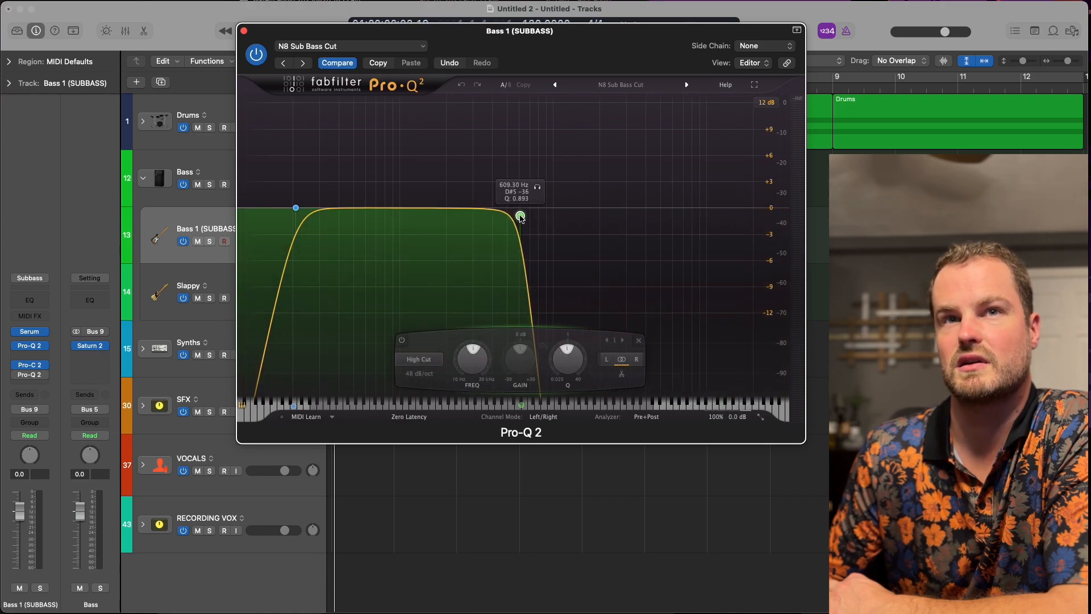
click(244, 30)
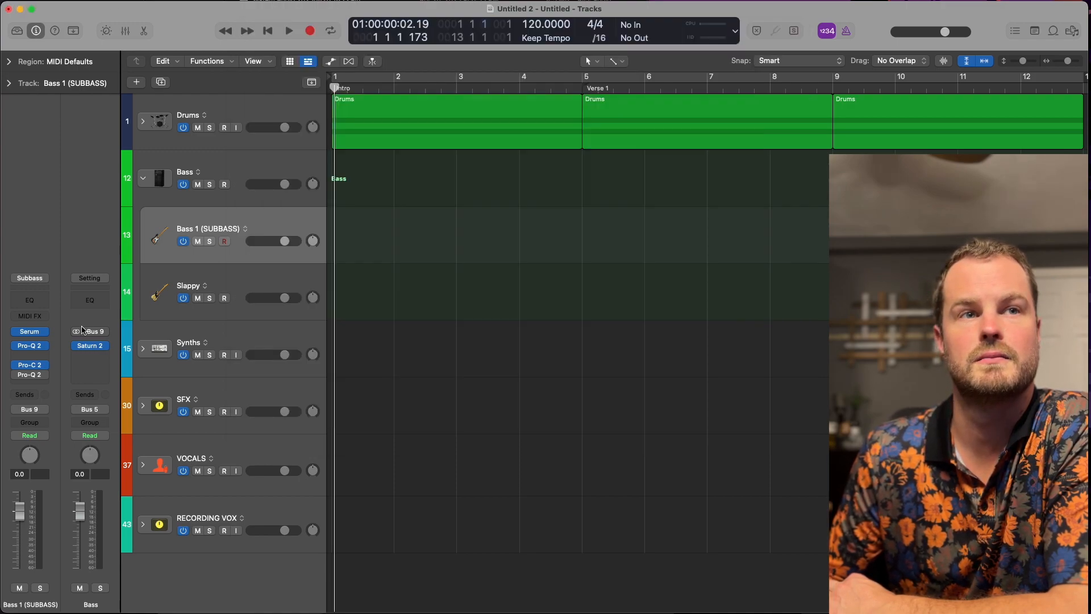
Collapse the Bass stack and expand the Synths stack.
click(143, 178)
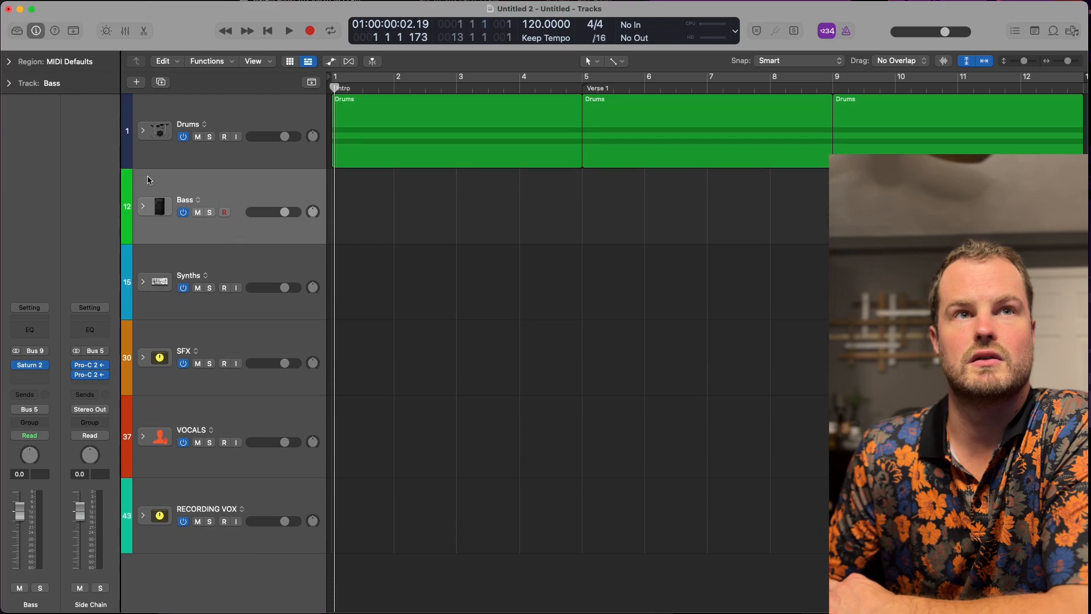
click(242, 268)
click(140, 288)
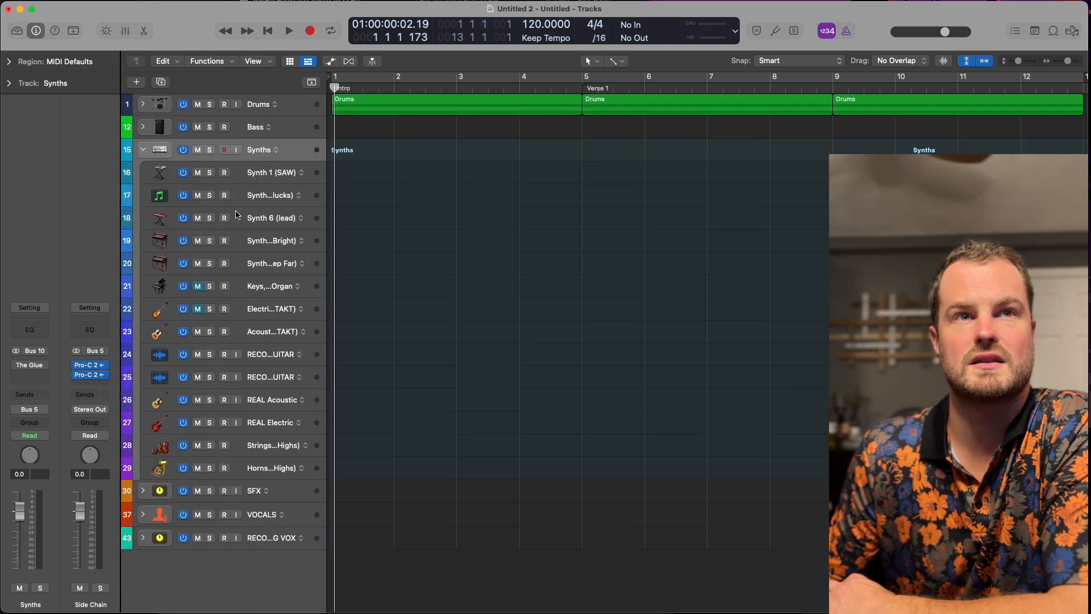
Inspect the channel strips of the Synths stack's tracks, from Synth 1 (SAW) and Synth 6 (lead) to Acoustic (KONTAKT) and the second RECORD GUITAR.
click(254, 182)
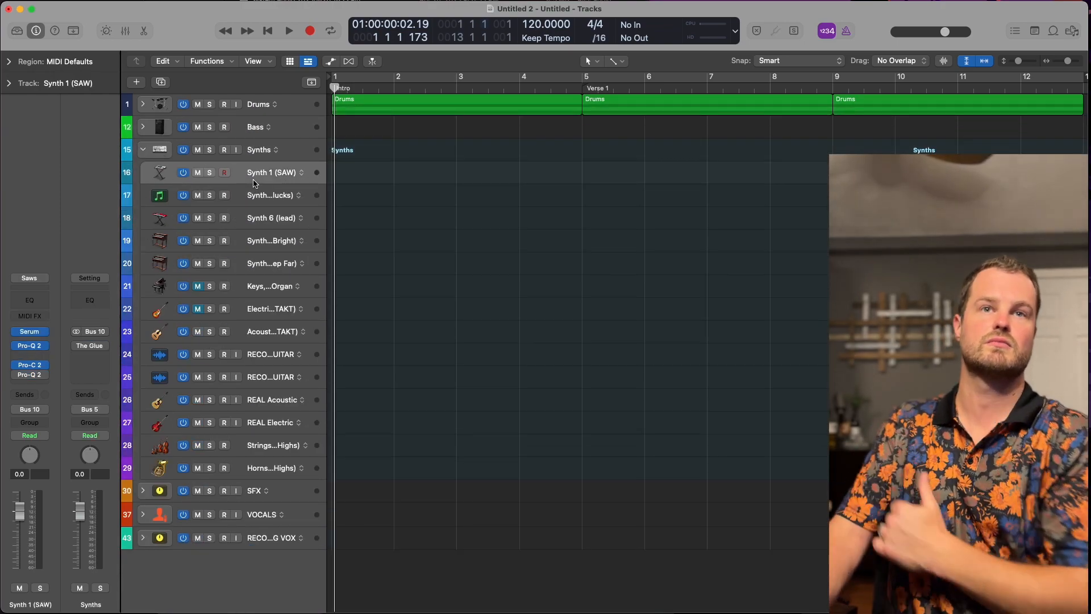
click(252, 203)
click(279, 208)
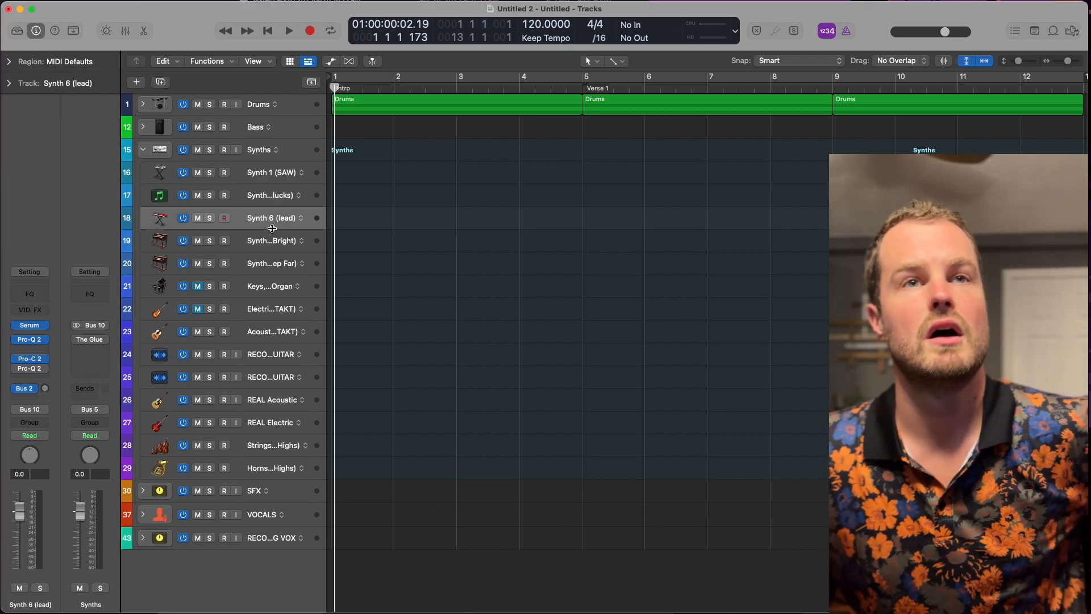
click(248, 307)
click(253, 335)
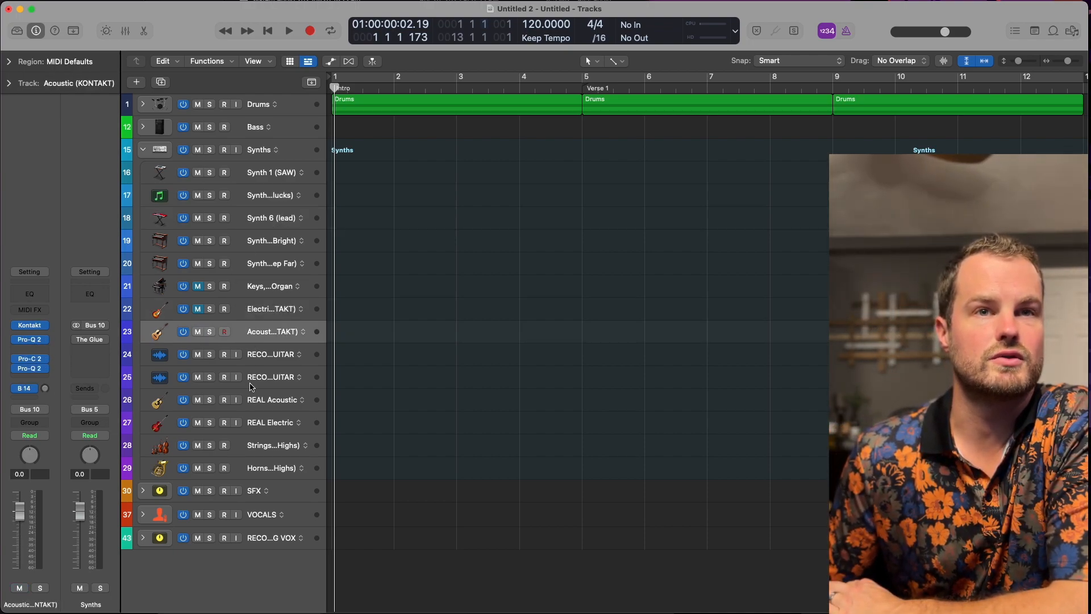
click(253, 380)
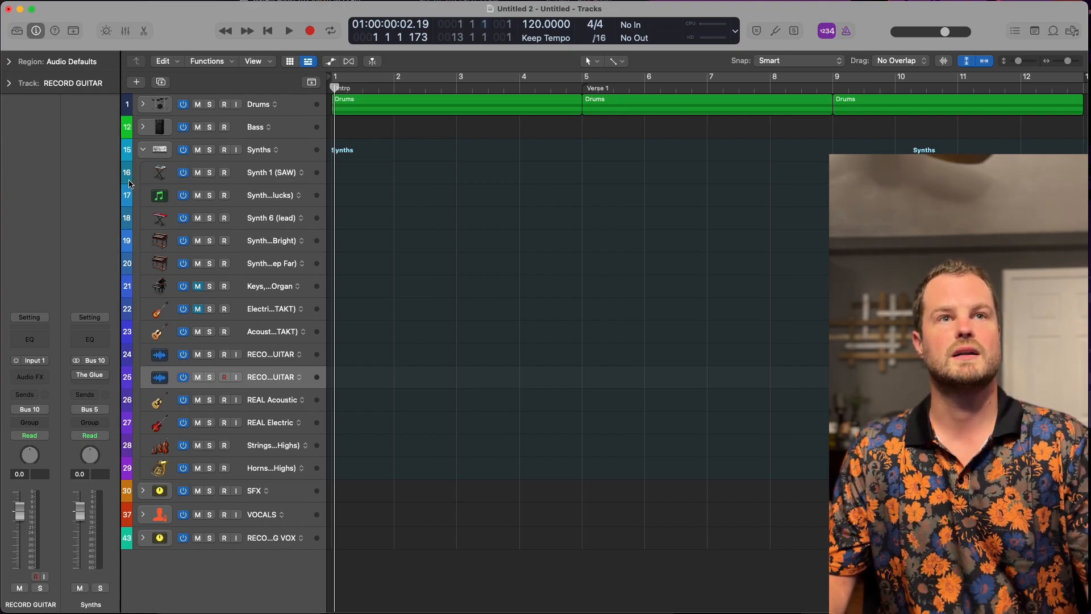
Collapse the Synths stack, expand the VOCALS stack, and select the Lead Vocals track.
click(143, 150)
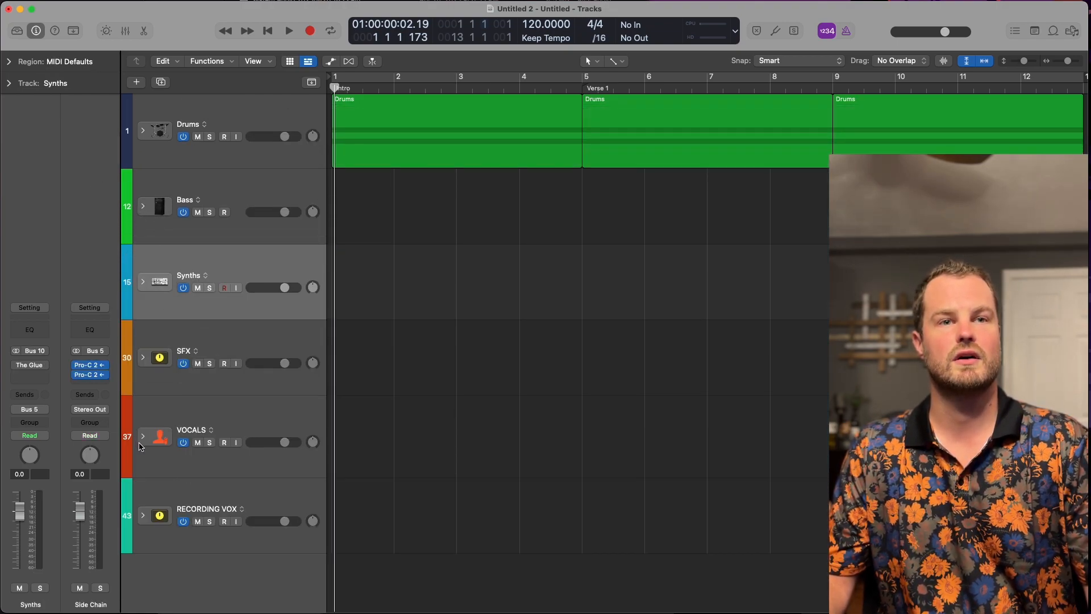
click(143, 436)
click(271, 318)
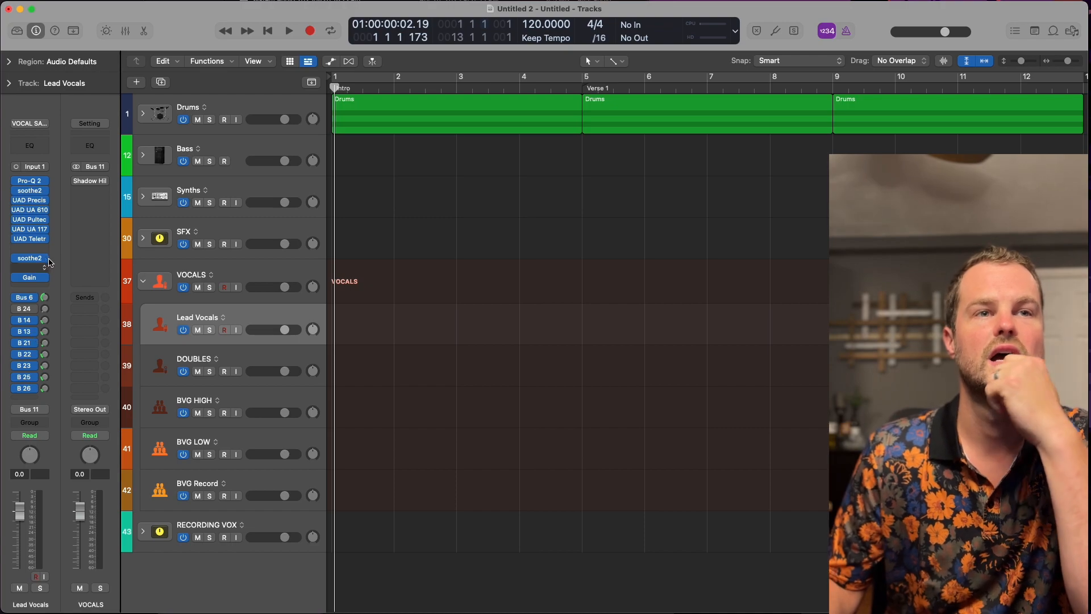
Show the Vocal Reverb LONG channel fed by Lead Vocals' Bus 26 send, and examine its first Pro-Q 2's a MiXING Low&high Cut&Shelf curve.
click(47, 391)
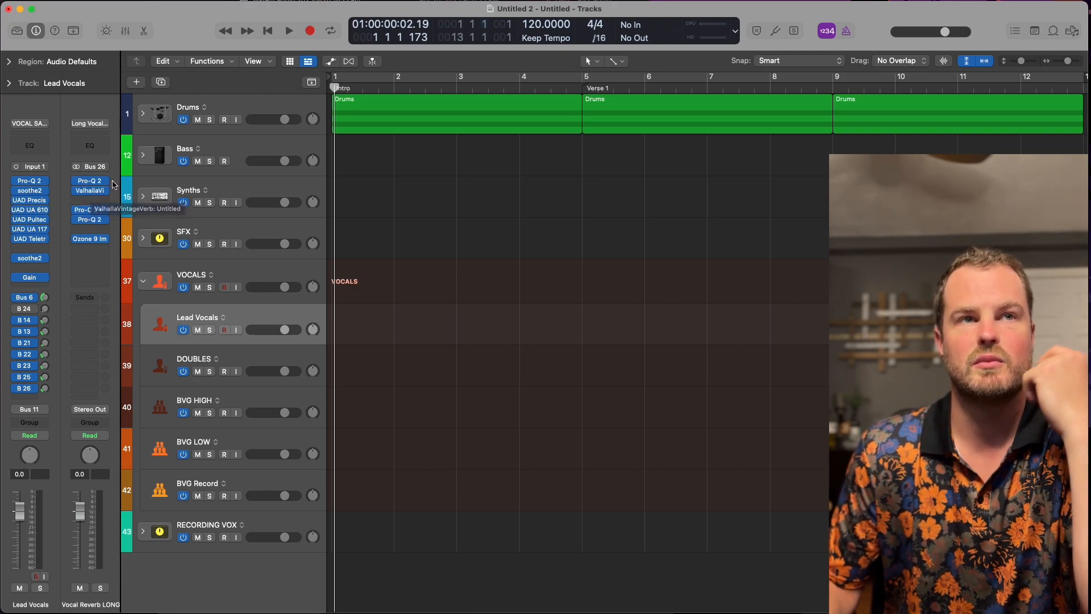
click(90, 181)
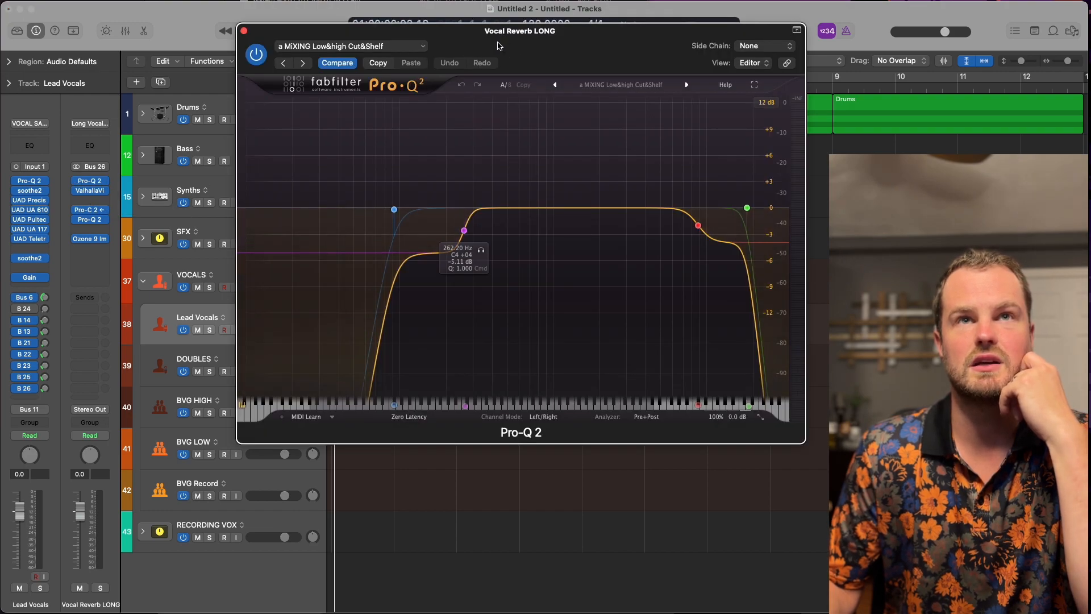
drag(494, 33, 571, 57)
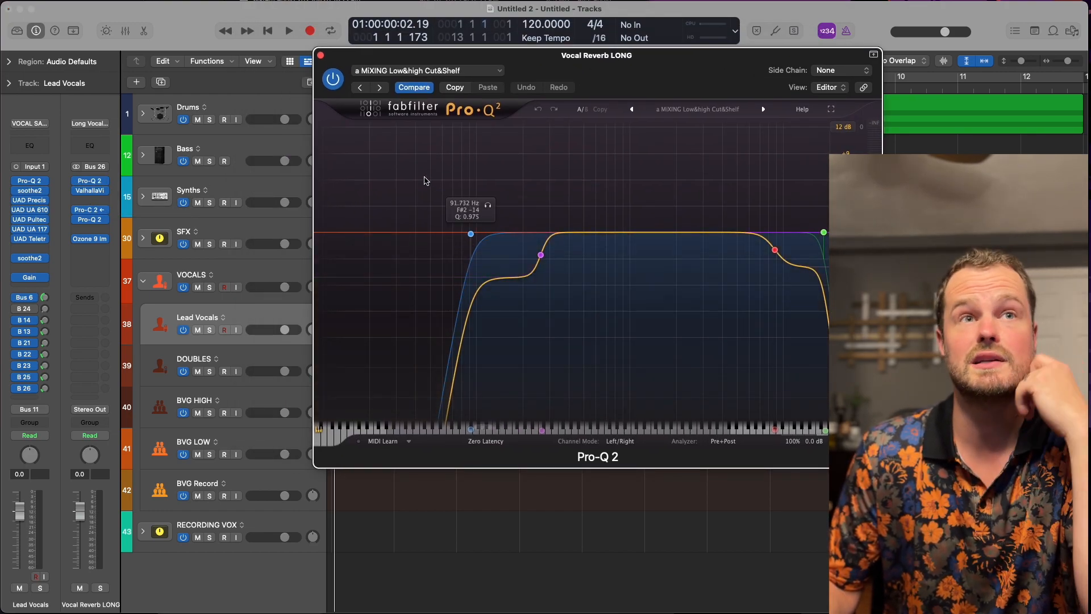
click(321, 55)
Open the Vocal Reverb LONG channel's Pro-C 2 and choose Lead Vocals (Audio 18) as its side chain source.
click(103, 212)
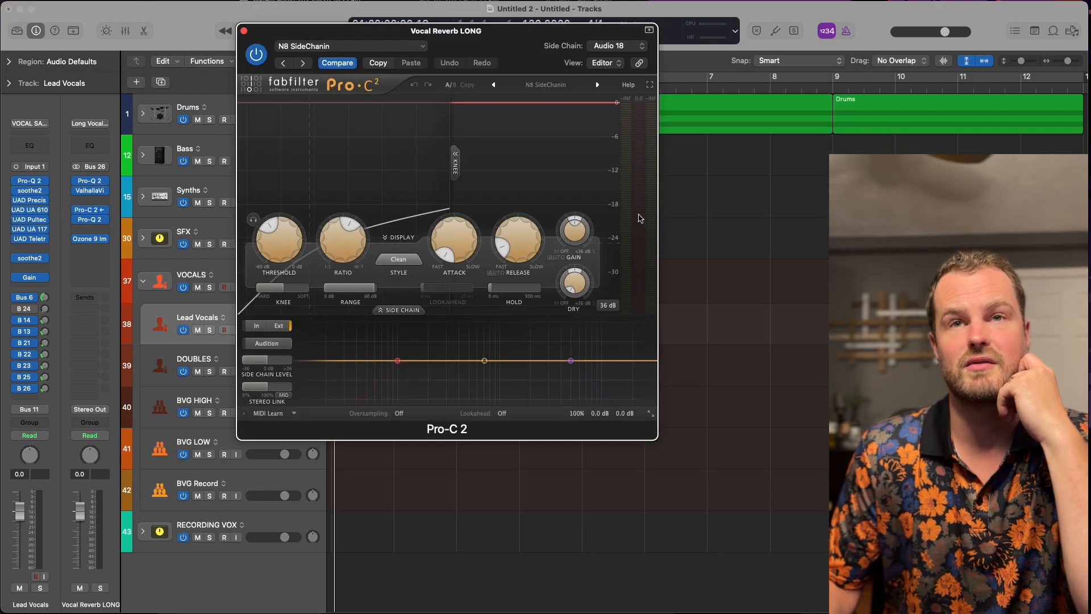
drag(479, 45, 488, 58)
click(624, 61)
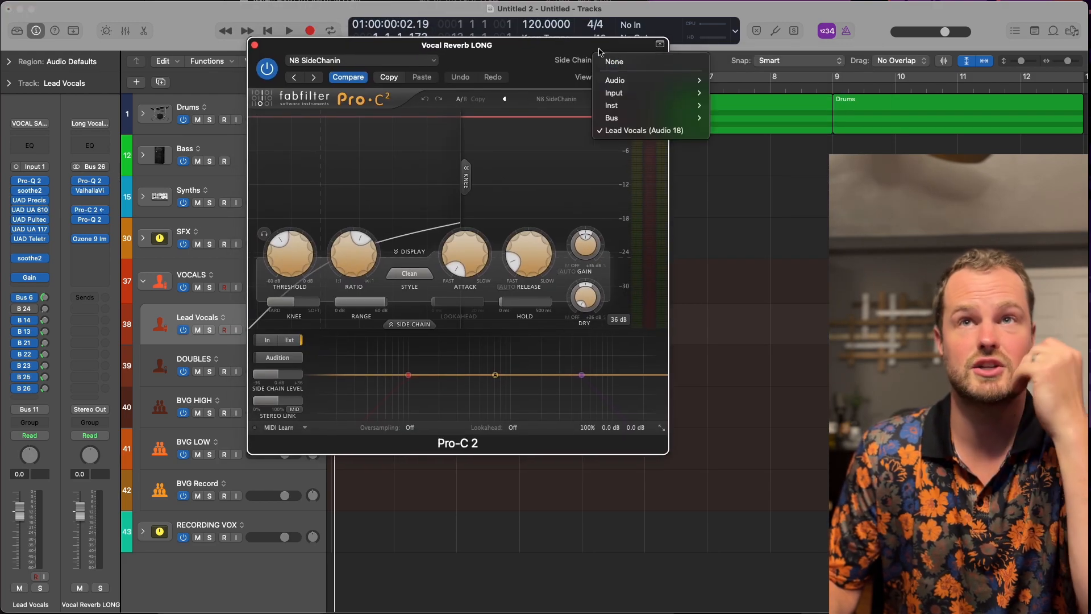
click(632, 130)
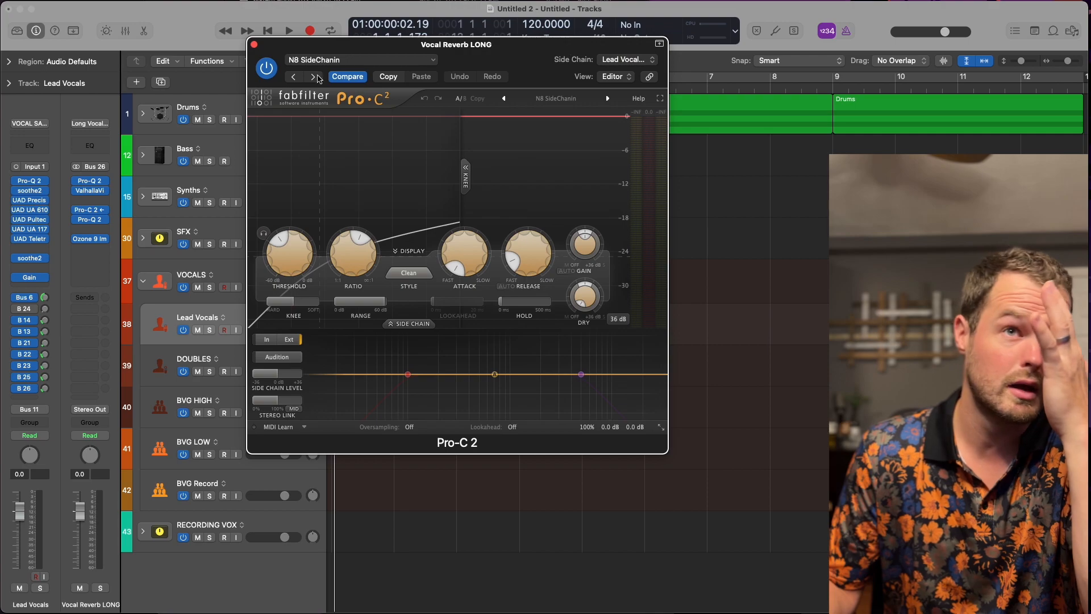
click(181, 314)
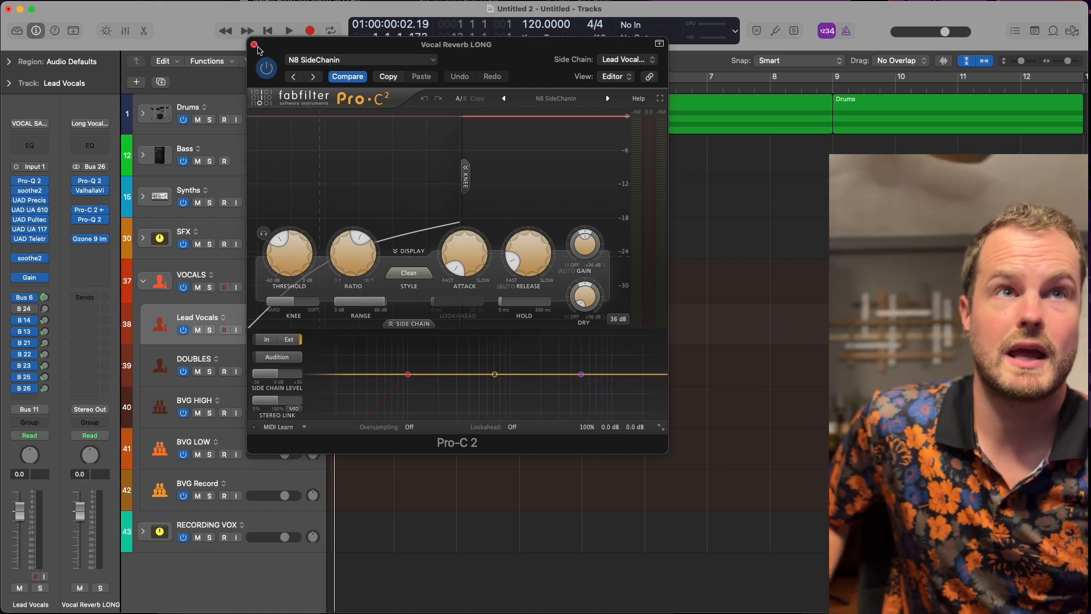
Examine the a CUT reverb curve in Vocal Reverb LONG's second Pro-Q 2, and close both open plug-ins.
click(90, 221)
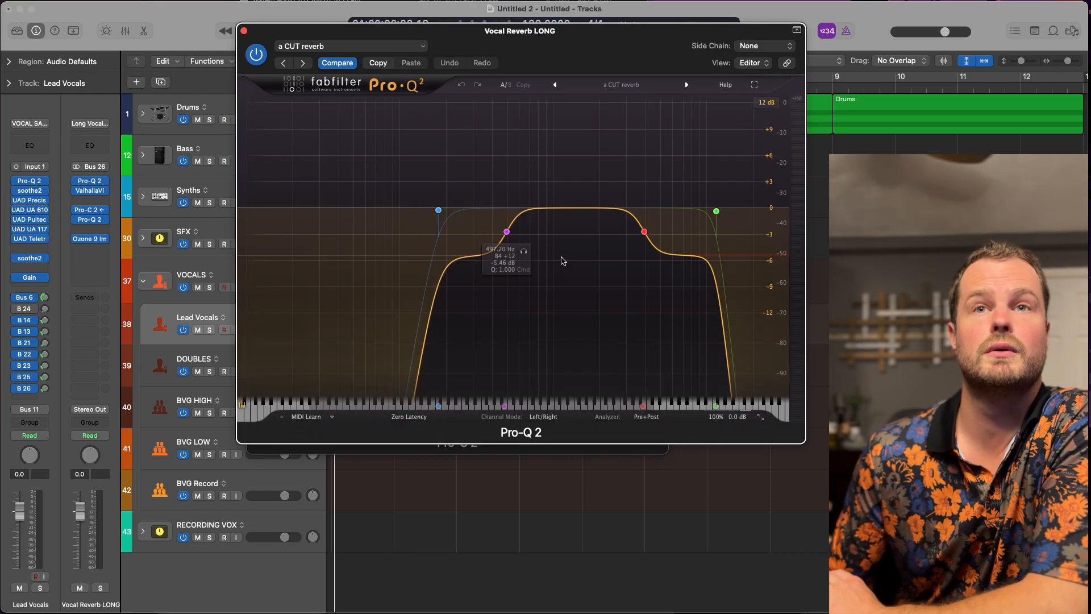
click(245, 32)
click(251, 50)
Examine the stereo width bands in the Vocal Reverb LONG channel's Ozone 9 Imager, and close the plug-in.
click(94, 238)
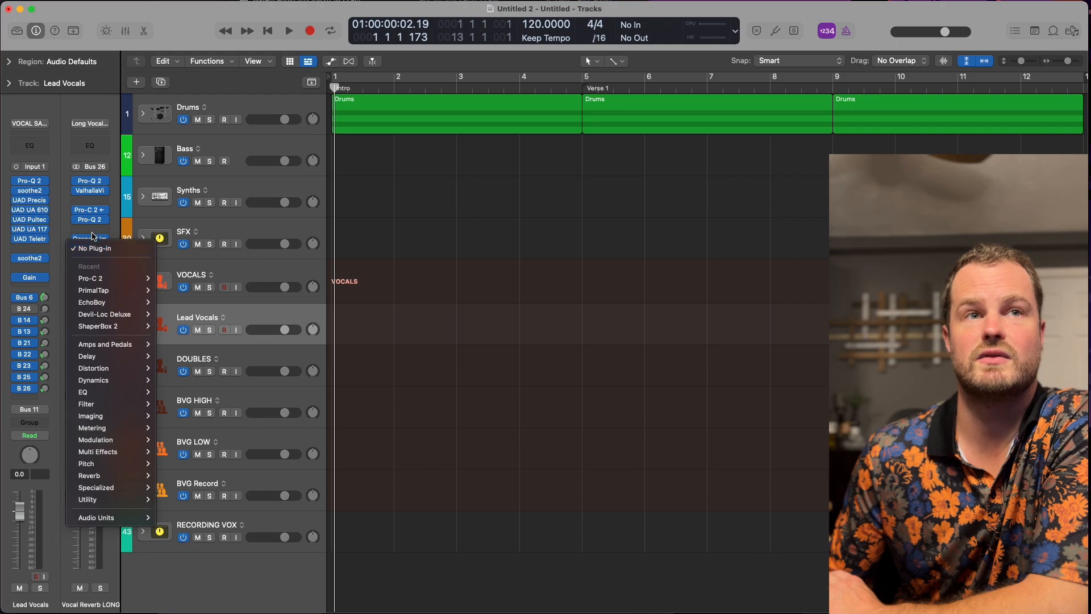
click(91, 237)
click(91, 239)
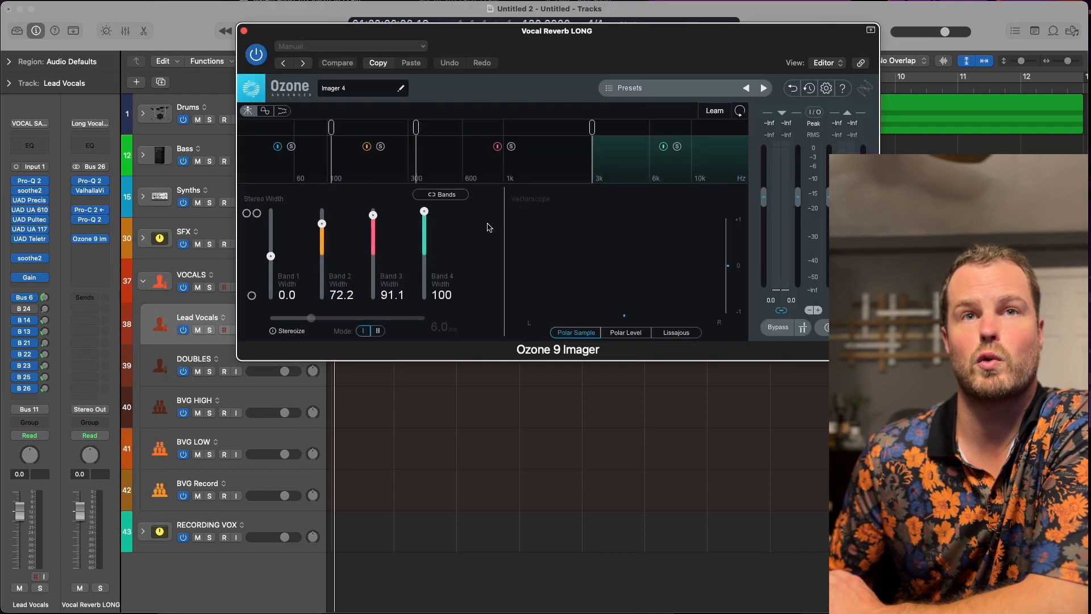
click(245, 31)
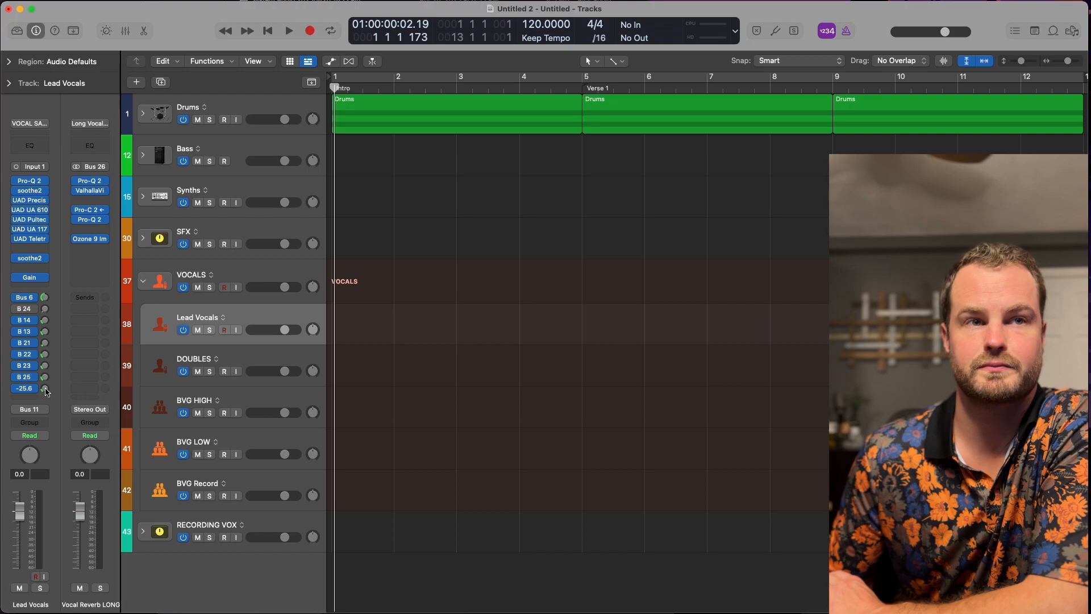
Raise the Lead Vocals track's Bus 26 send level to -22.1 dB.
mouse_move(47, 392)
mouse_down()
mouse_move(38, 302)
mouse_move(25, 524)
mouse_move(44, 380)
mouse_up()
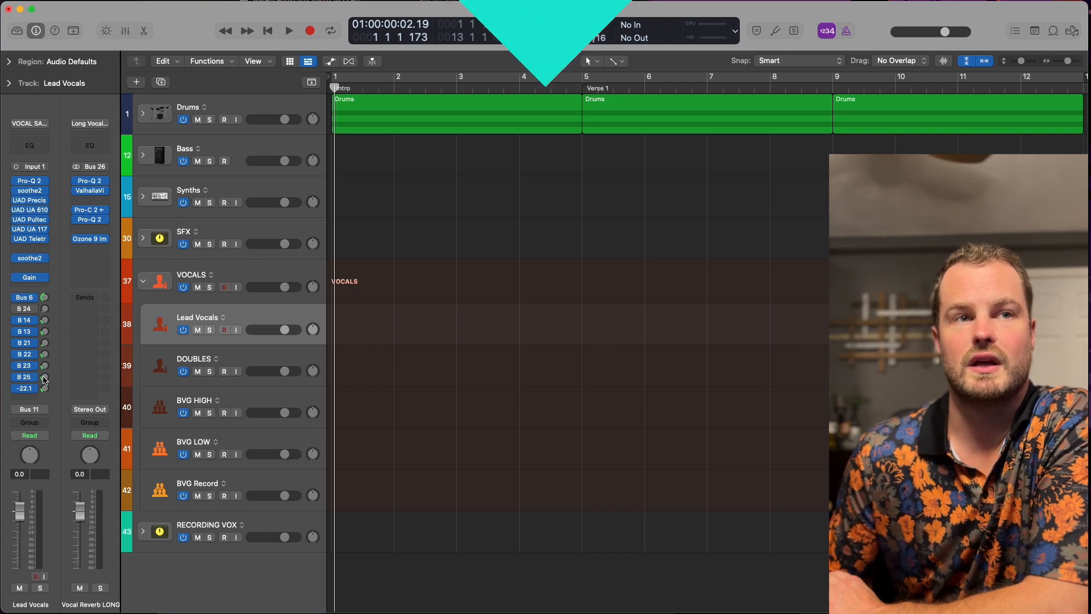